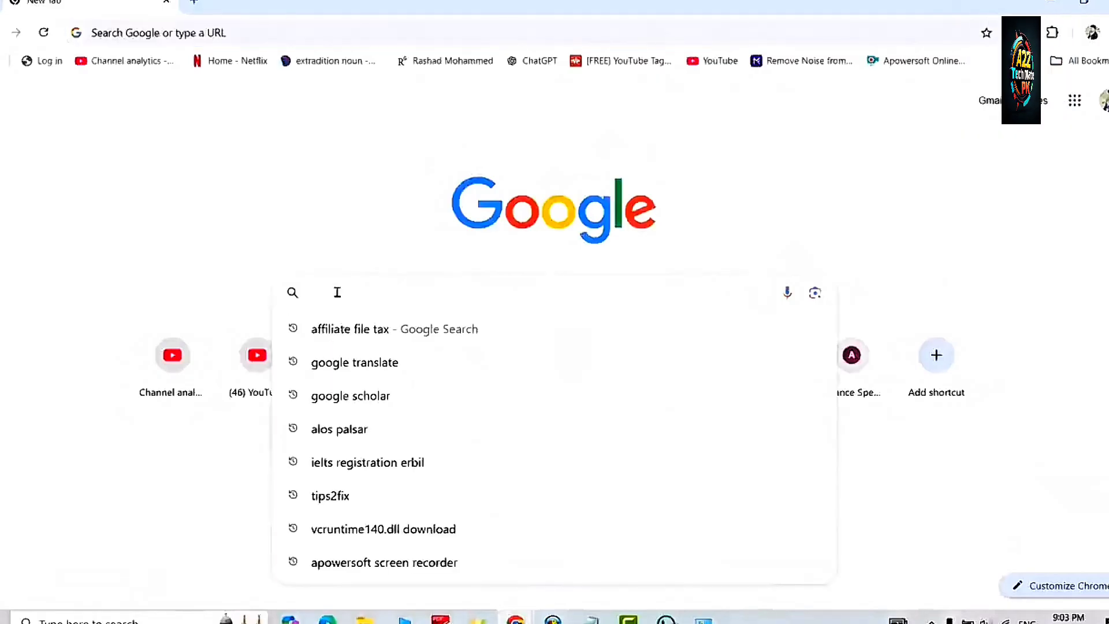
Search for the Office Deployment Tool and save its installer .exe from Microsoft's download page.
type("off")
left_click(397, 354)
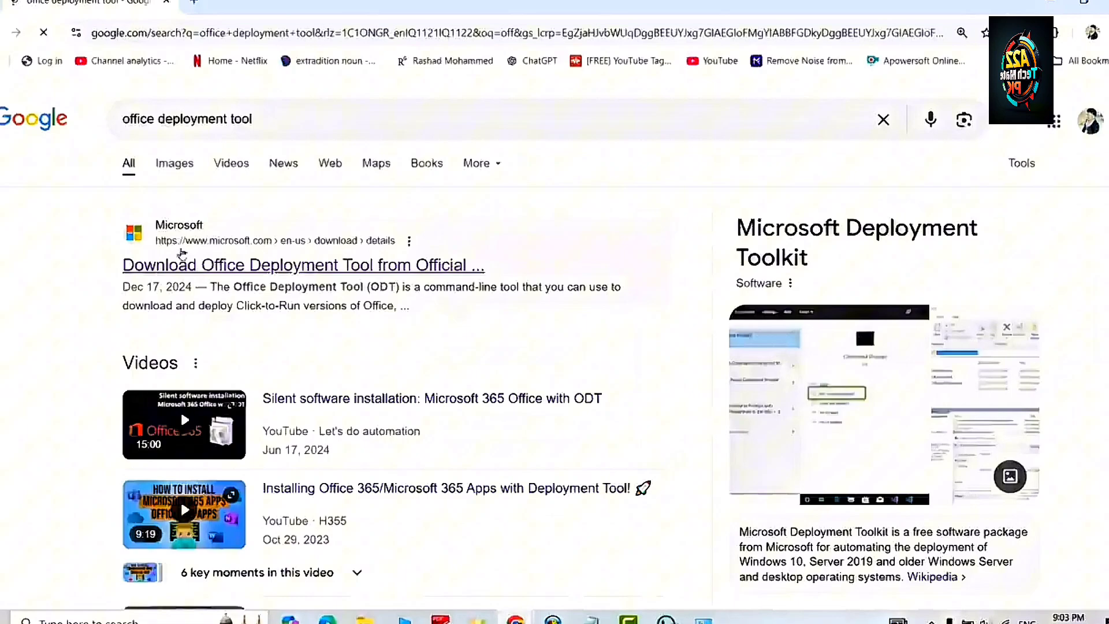
left_click(183, 266)
left_click(635, 516)
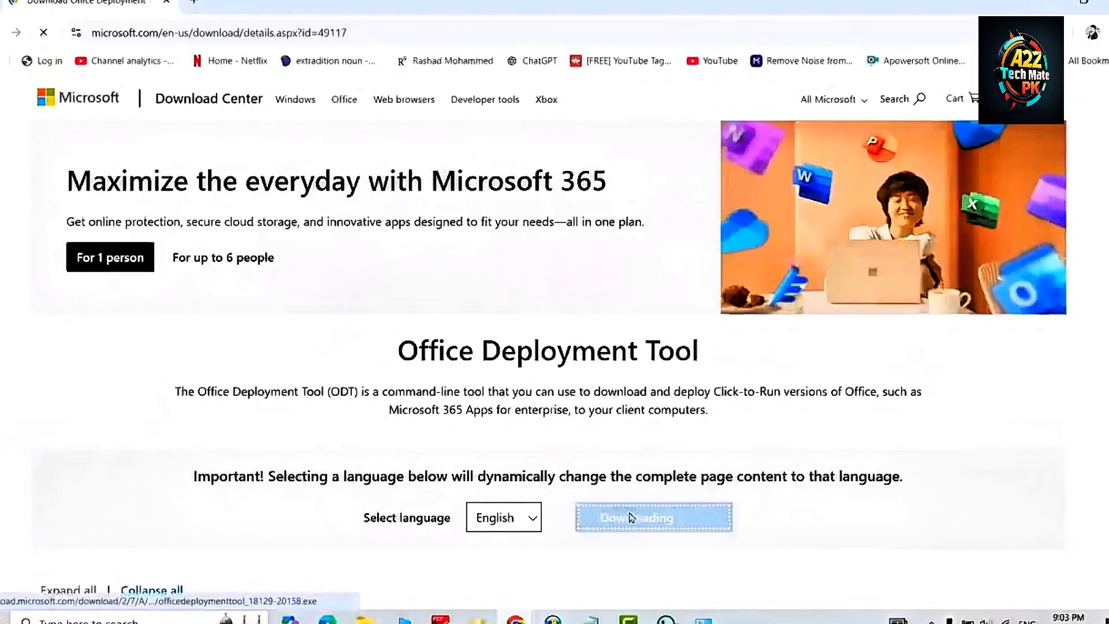
left_click(562, 324)
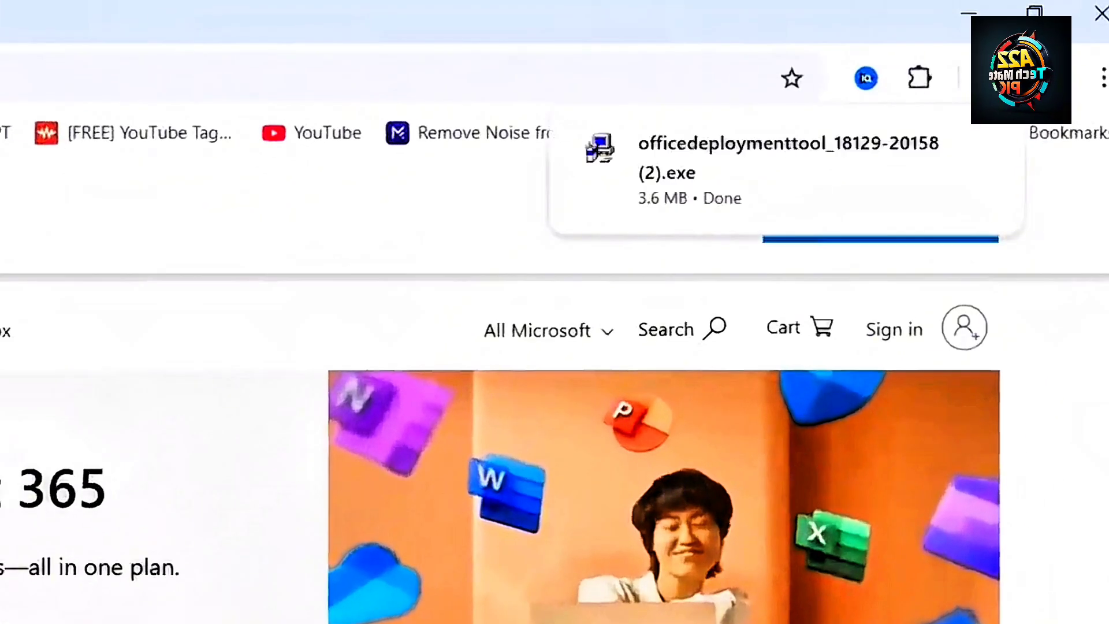
Run the downloaded deployment tool as administrator and accept its license terms.
left_click(915, 210)
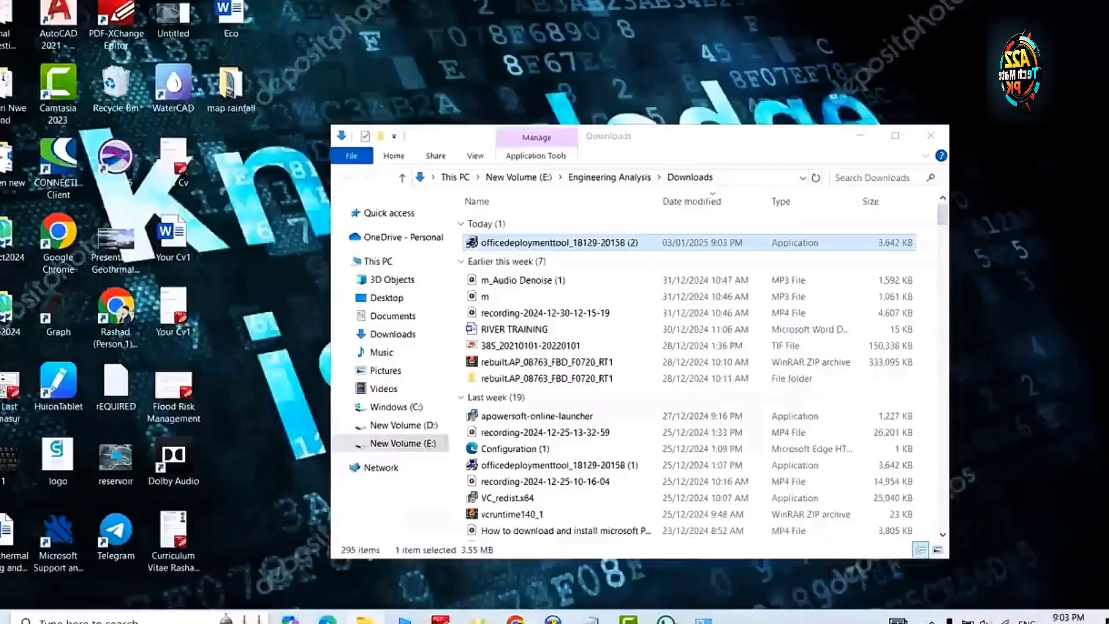
double_click(553, 245)
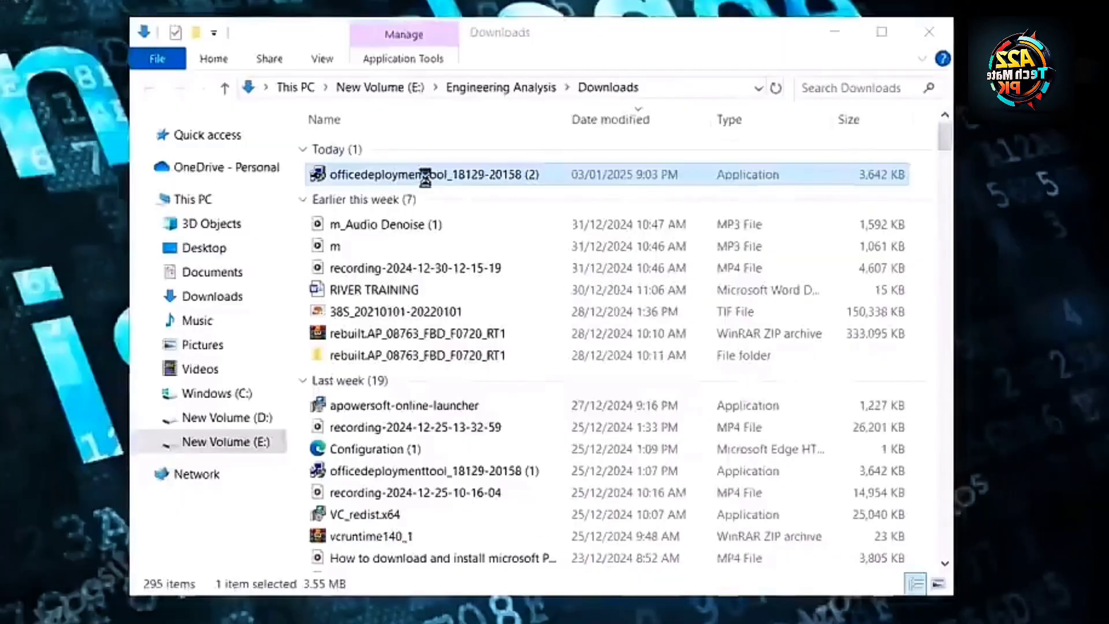
right_click(425, 175)
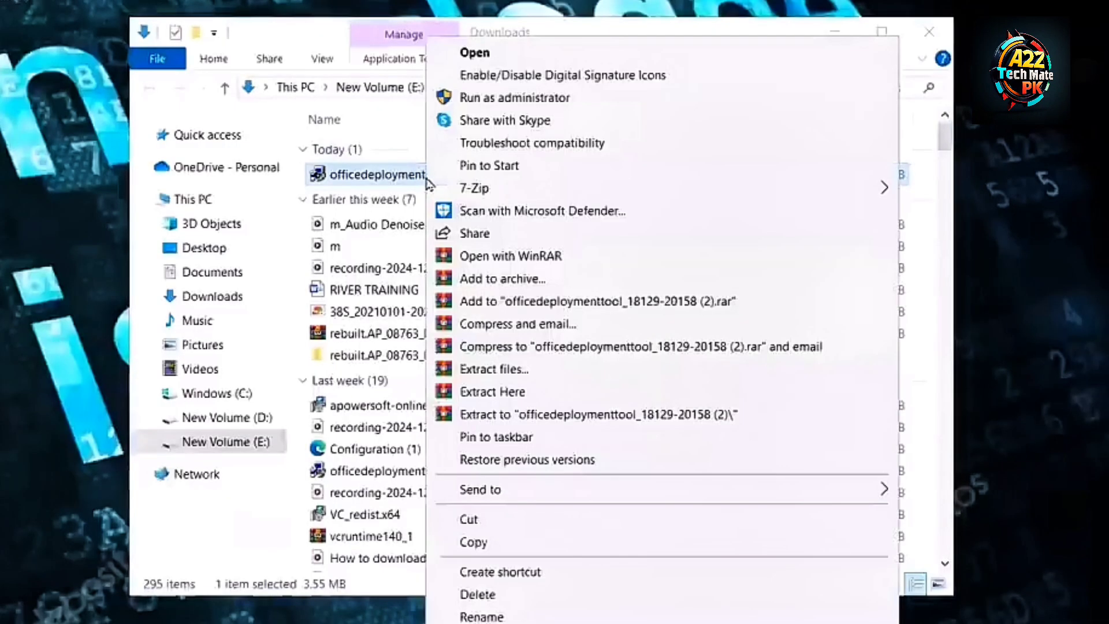
left_click(491, 103)
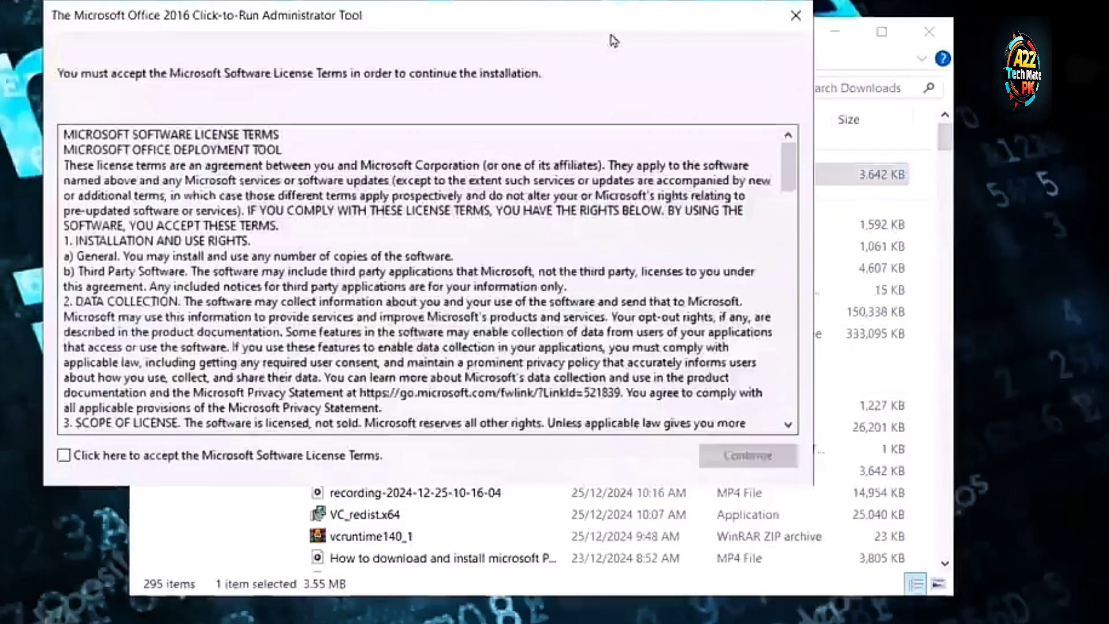
left_click(63, 455)
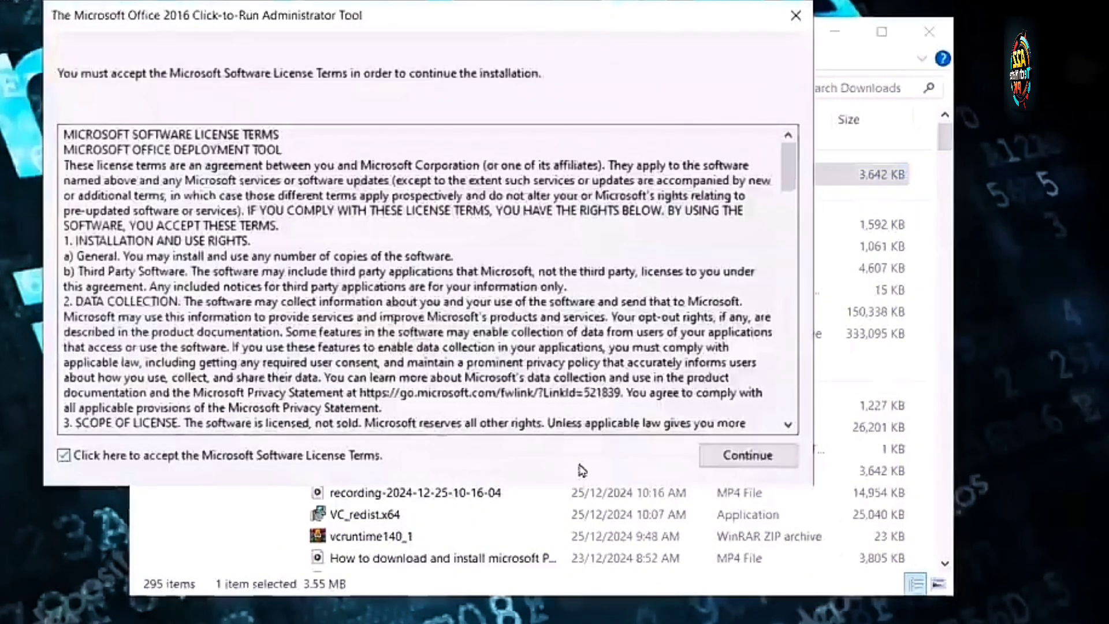
left_click(739, 456)
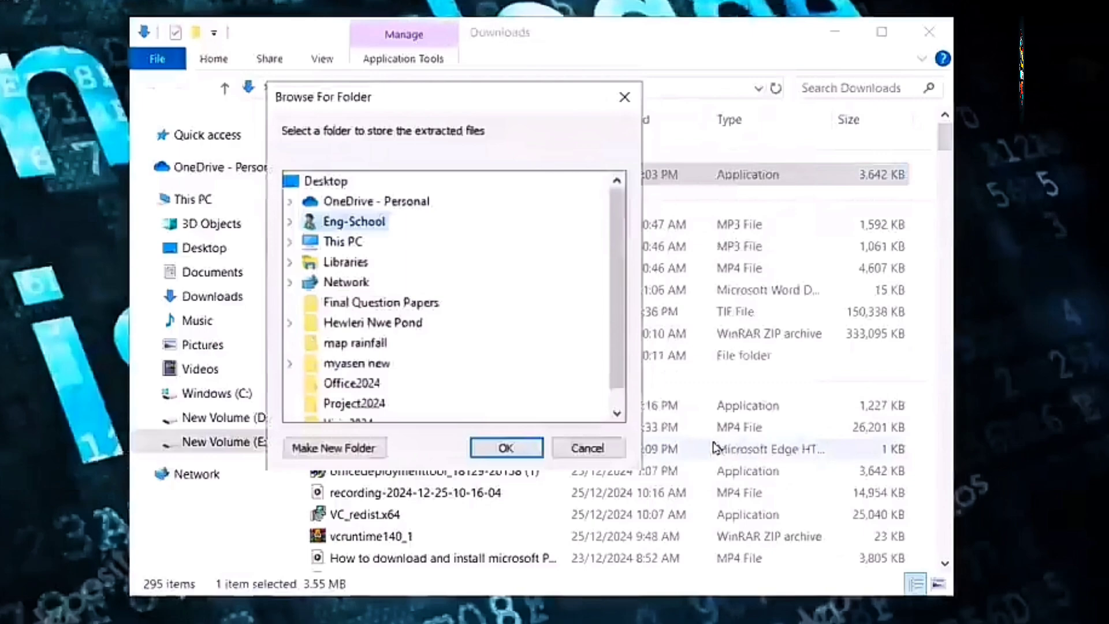
Extract the deployment tool files into the Office2024 folder on the Desktop.
left_click(322, 182)
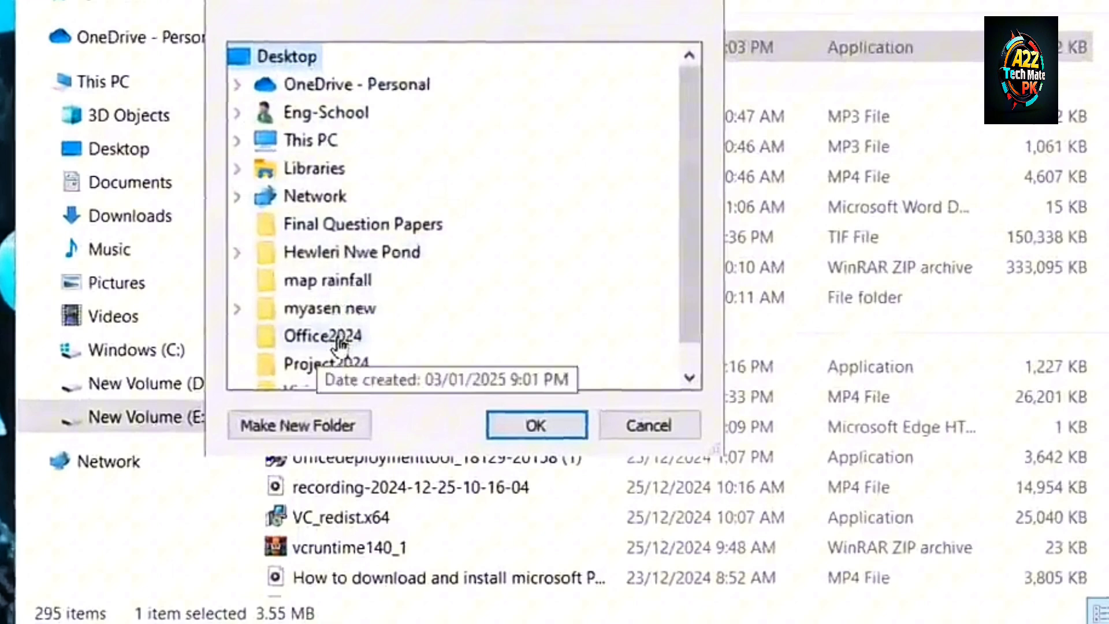
left_click(339, 342)
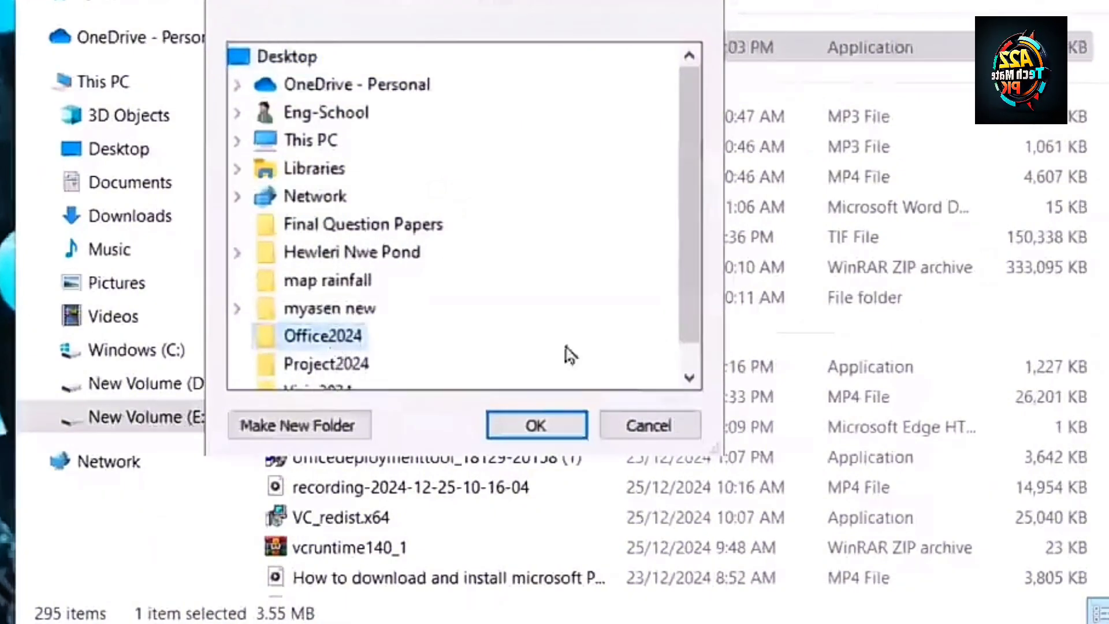
left_click(551, 434)
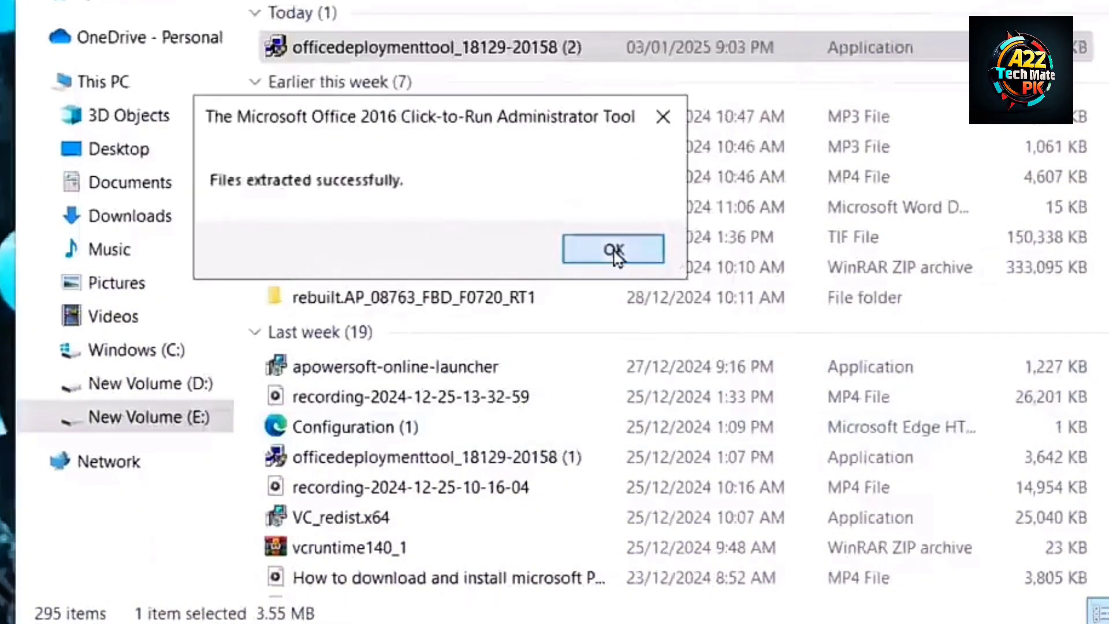
left_click(612, 181)
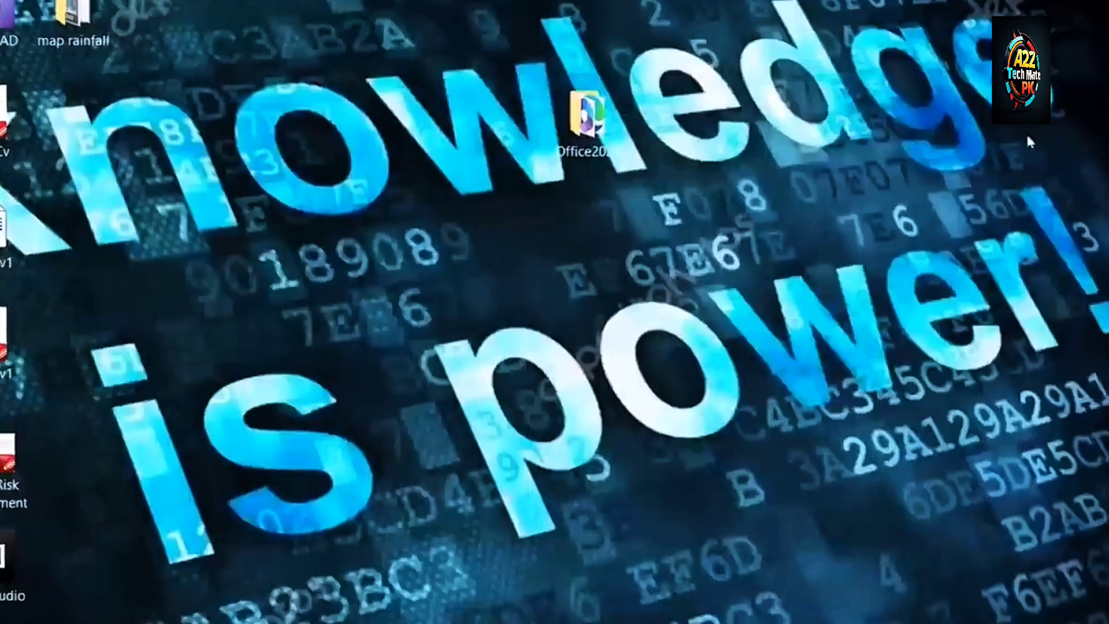
Delete the configuration-Office365-x64 sample file from Office2024, leaving only setup.
double_click(586, 118)
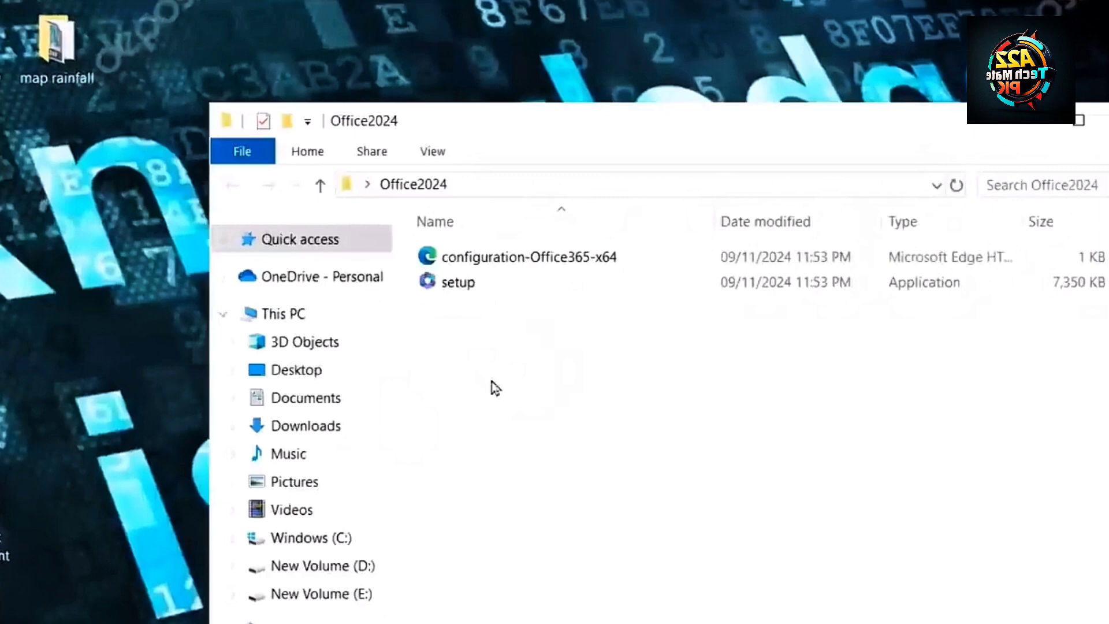
left_click(566, 260)
key("Delete")
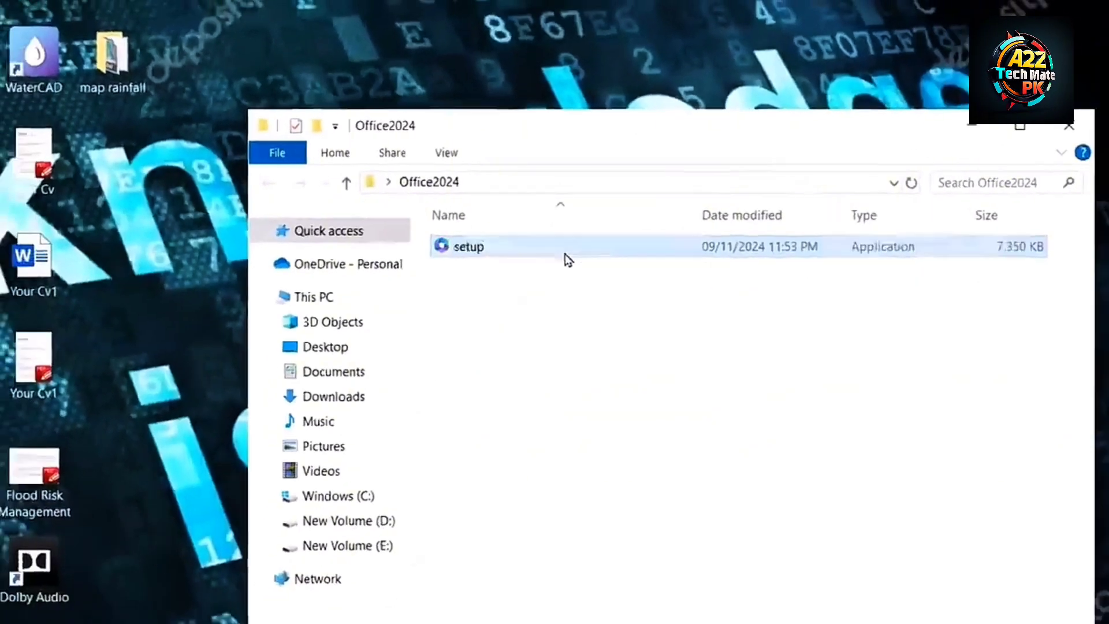
left_click(860, 136)
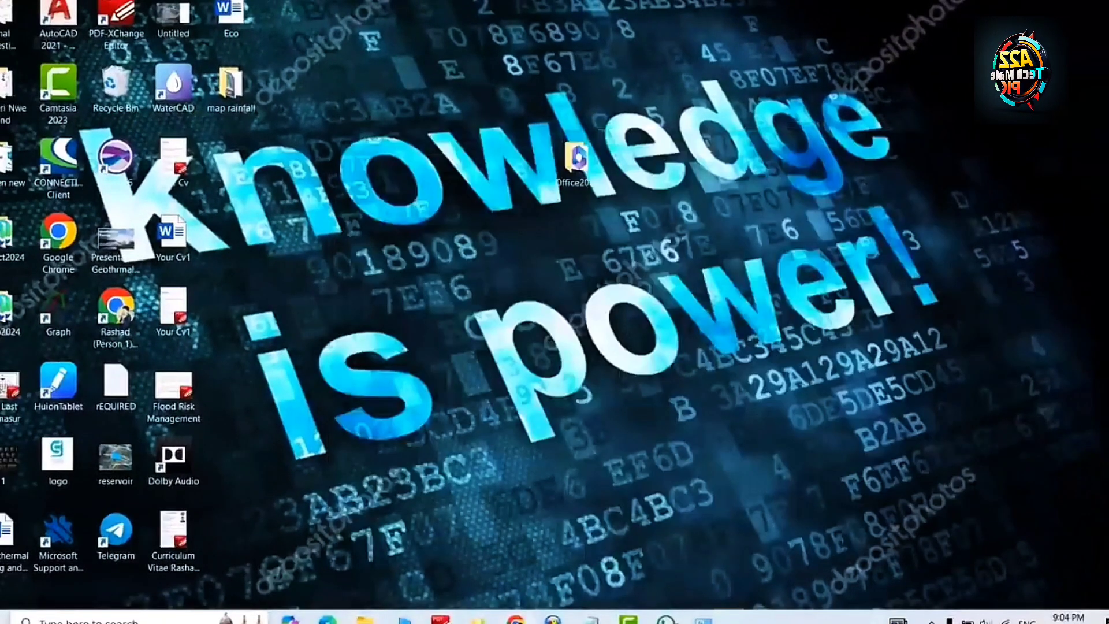
Search Google for 'office customization tool' and open the config.office.com result.
mouse_move(516, 619)
left_click(434, 555)
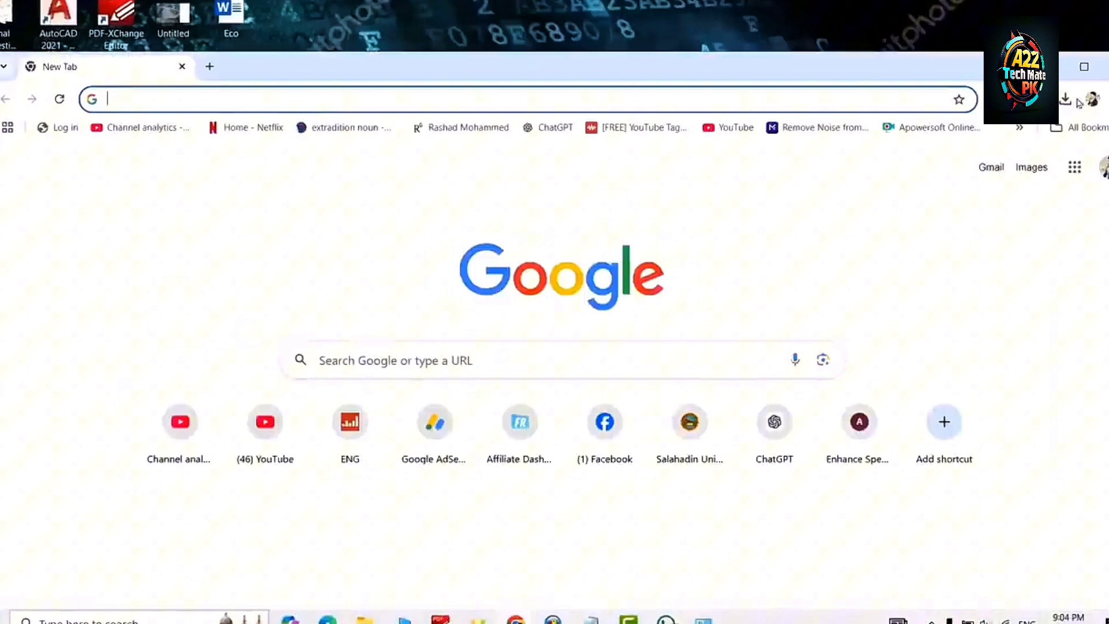
left_click(1084, 66)
left_click(406, 297)
type("off")
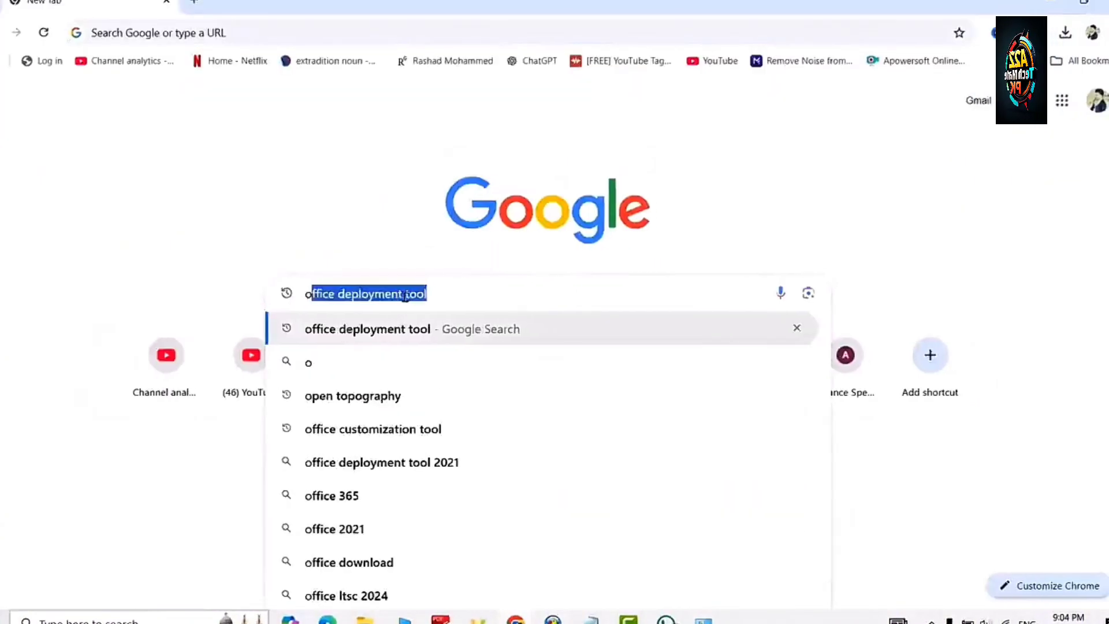
type("ice customizatio")
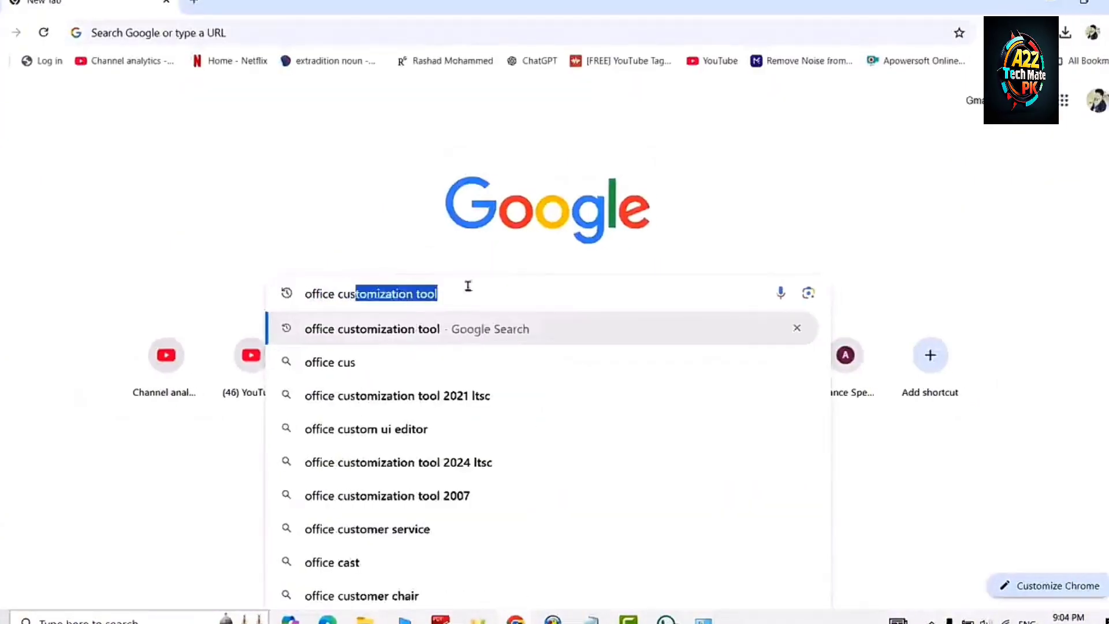
left_click(512, 288)
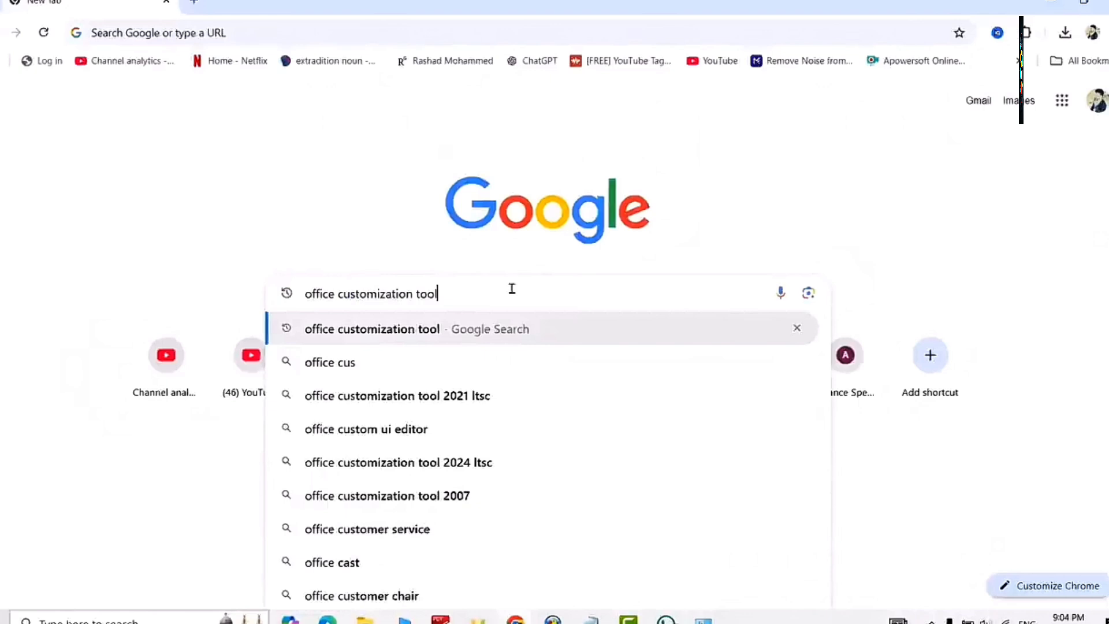
key("Return")
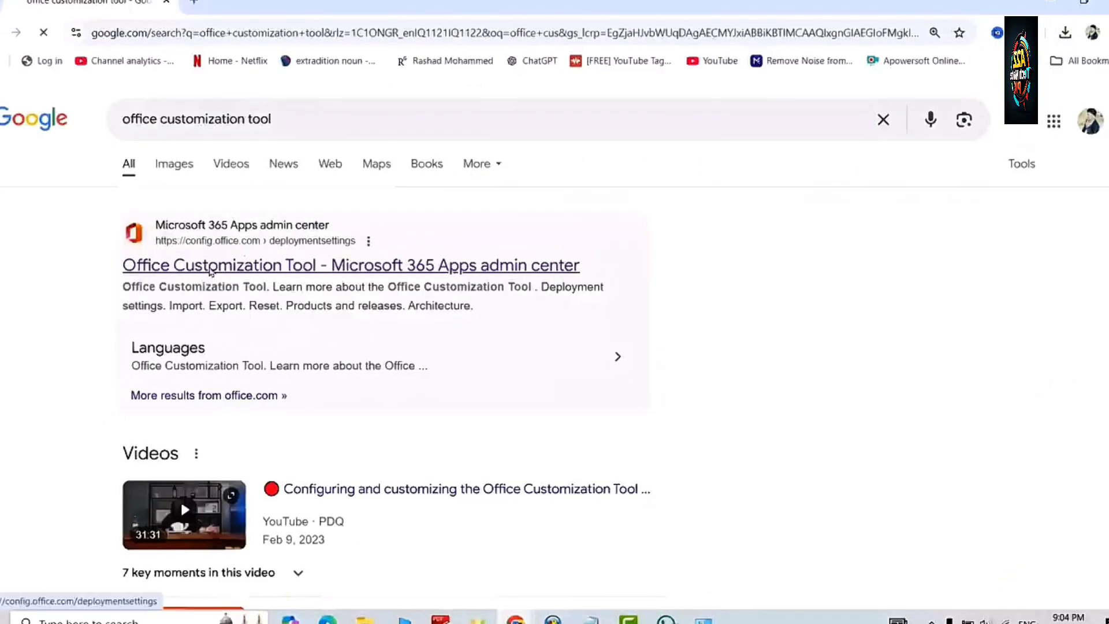
left_click(211, 269)
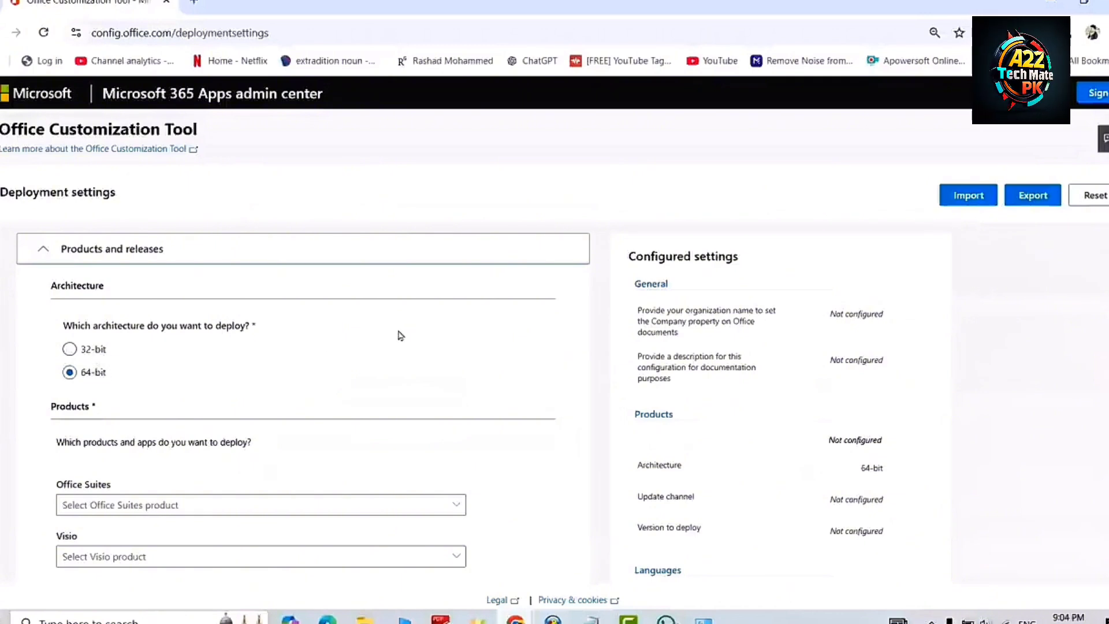
Select Office LTSC Professional Plus 2024 - Volume License as the Office suite.
scroll(401, 336, "down", 2)
left_click(456, 379)
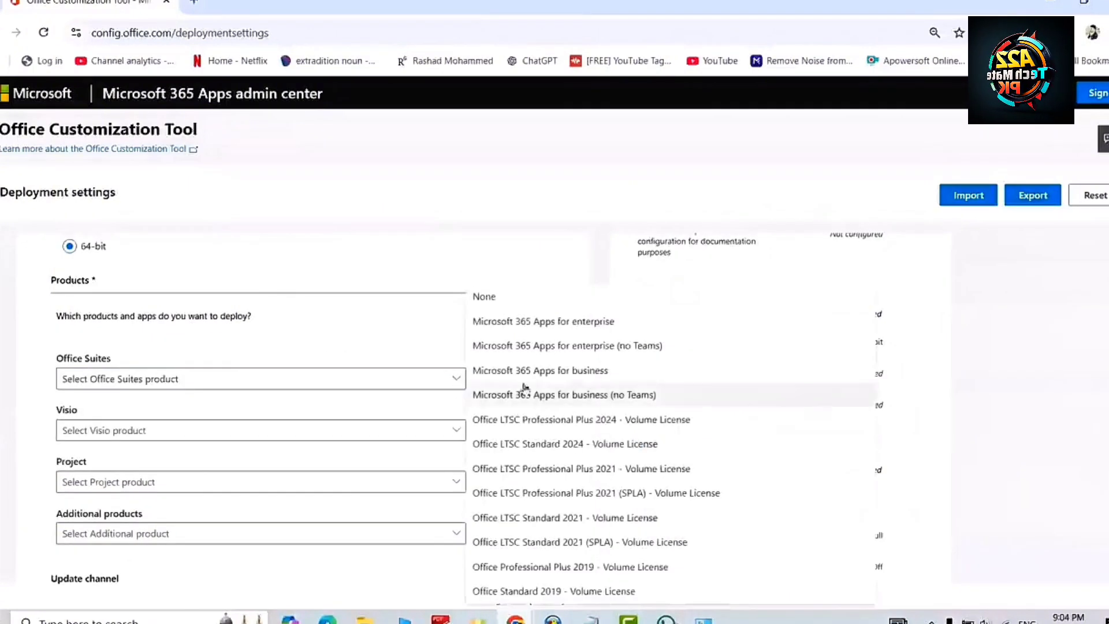
left_click(593, 420)
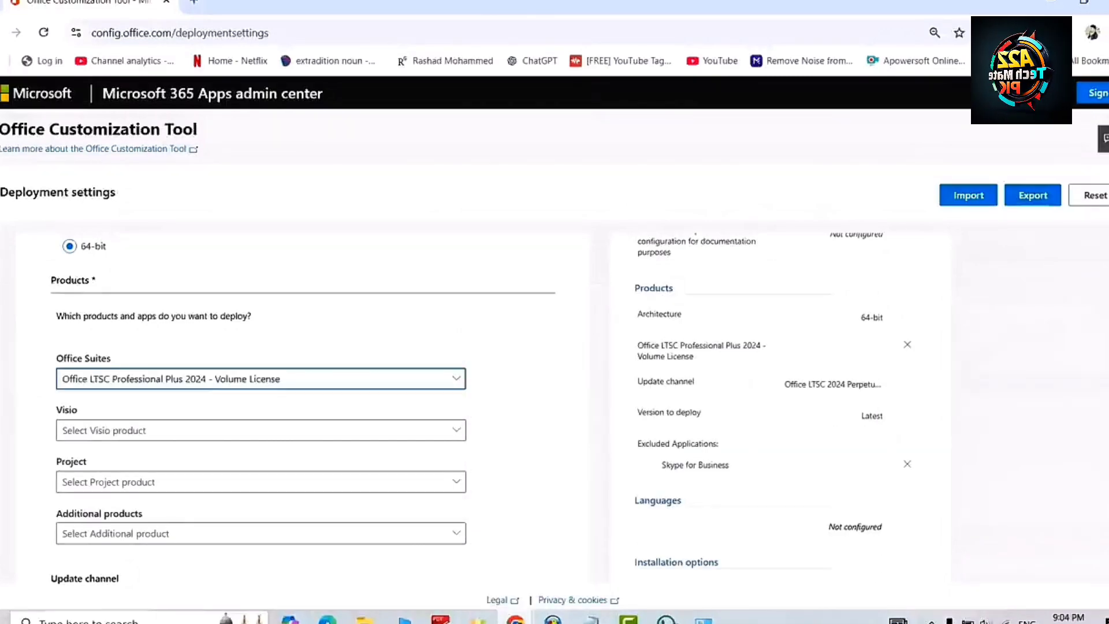
Exclude OneDrive Desktop, Outlook, Publisher and Access from the deployment.
scroll(401, 405, "down", 3)
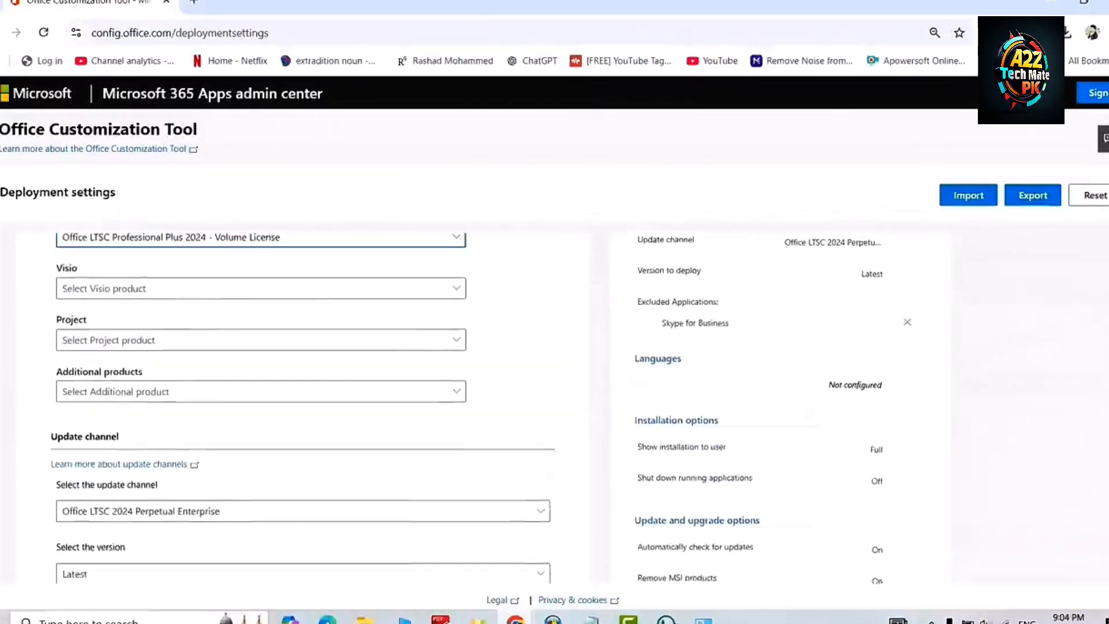
scroll(1089, 336, "down", 2)
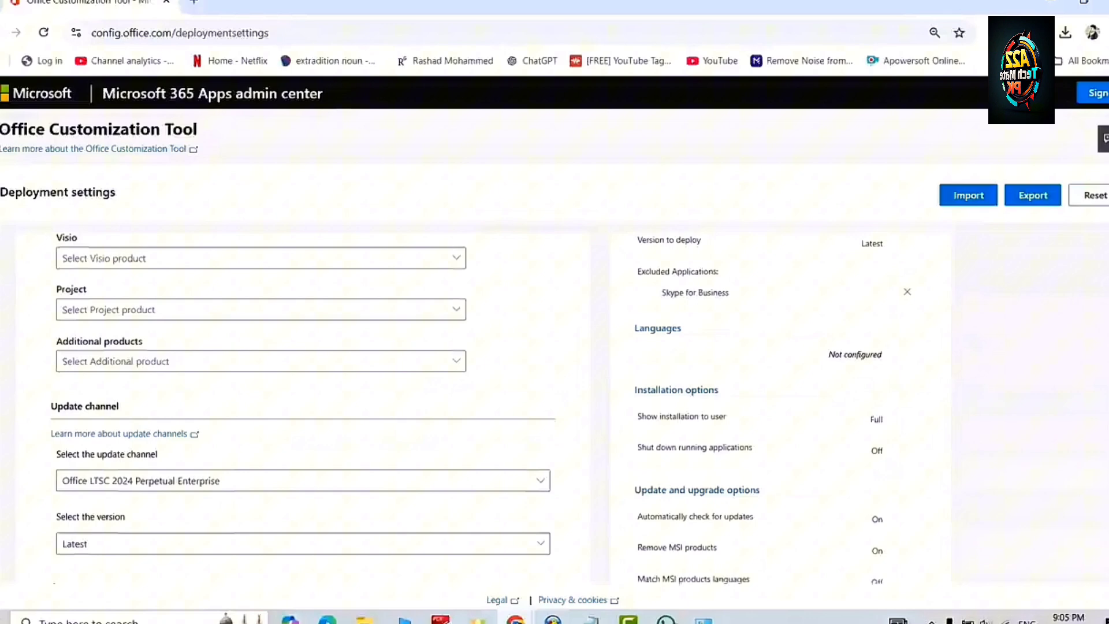
scroll(1102, 415, "down", 2)
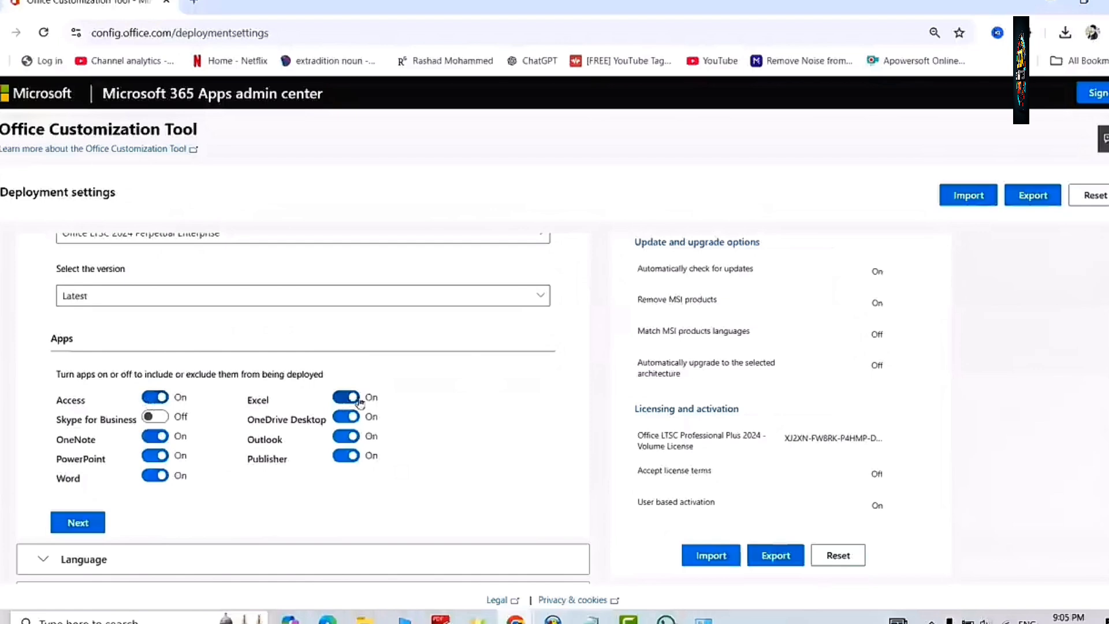
left_click(346, 417)
left_click(346, 436)
left_click(346, 455)
left_click(155, 396)
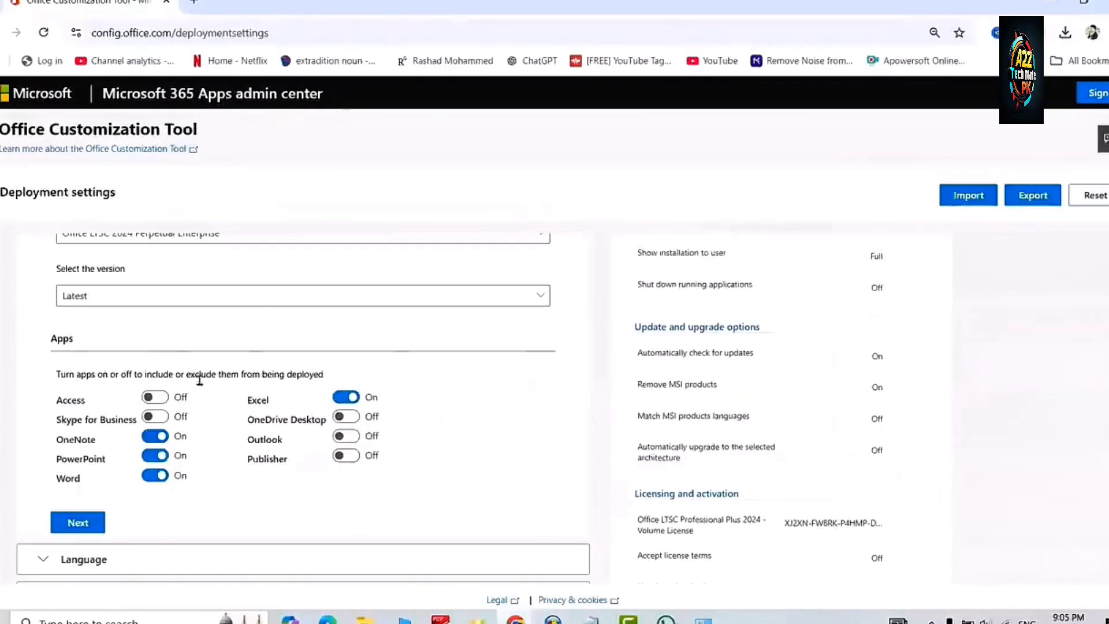
Set English (United States) as the primary language.
left_click(78, 523)
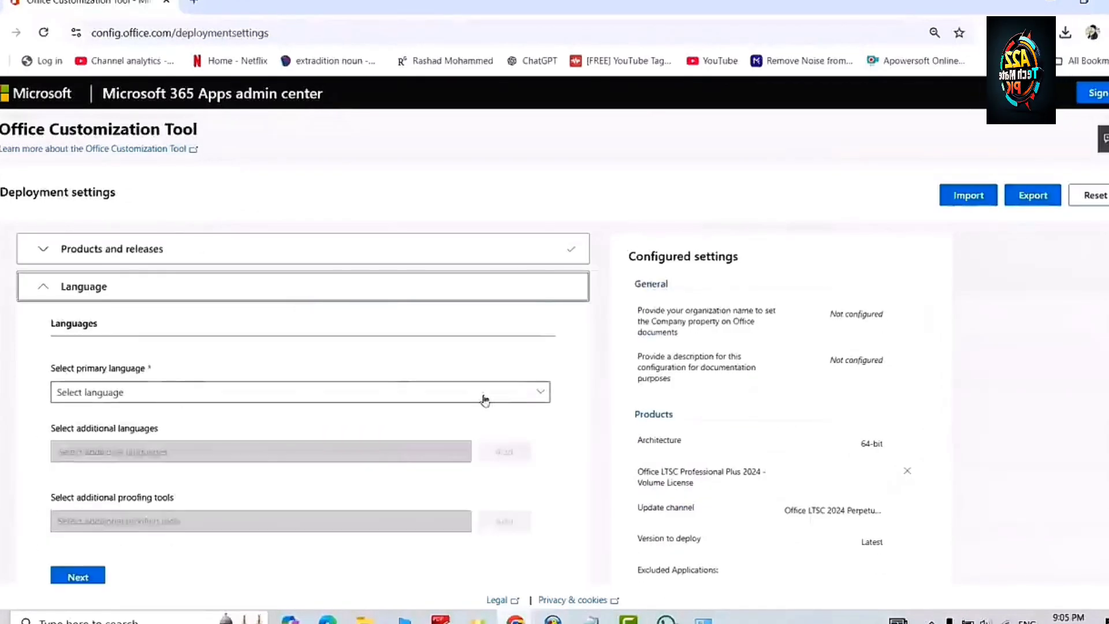
left_click(539, 393)
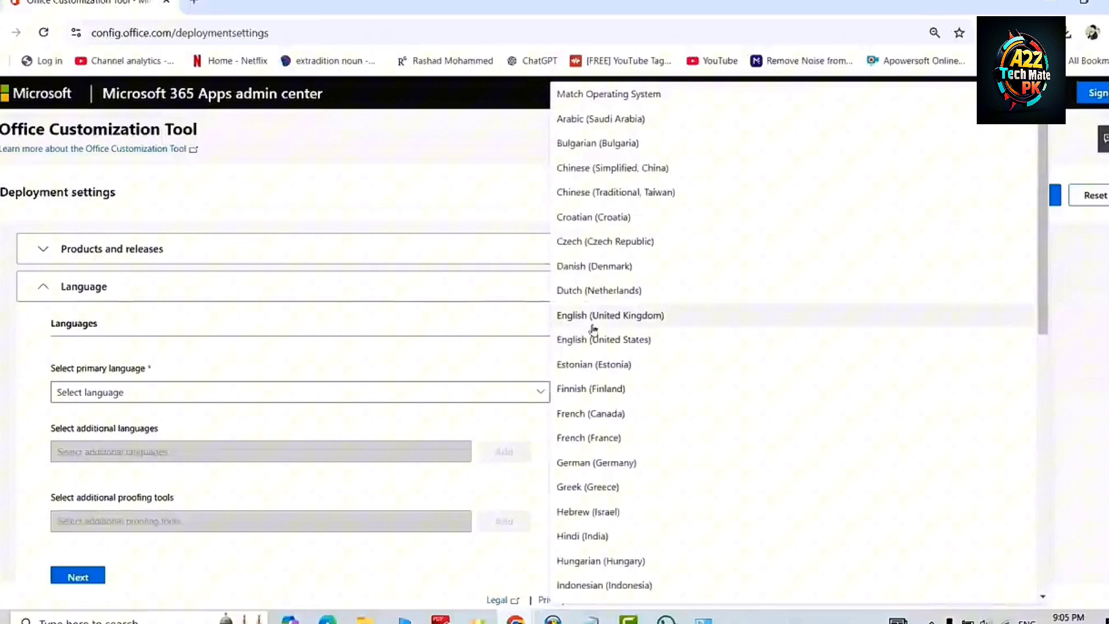
left_click(595, 340)
Keep default installation settings and turn off uninstalling MSI versions of Office.
left_click(78, 575)
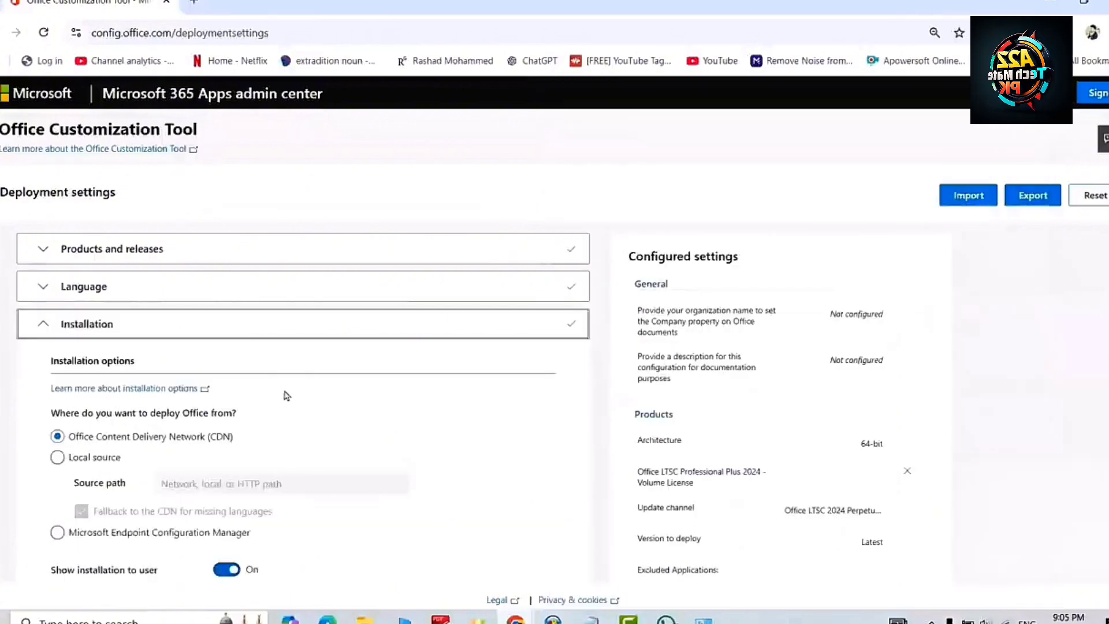
scroll(315, 387, "down", 5)
left_click(78, 410)
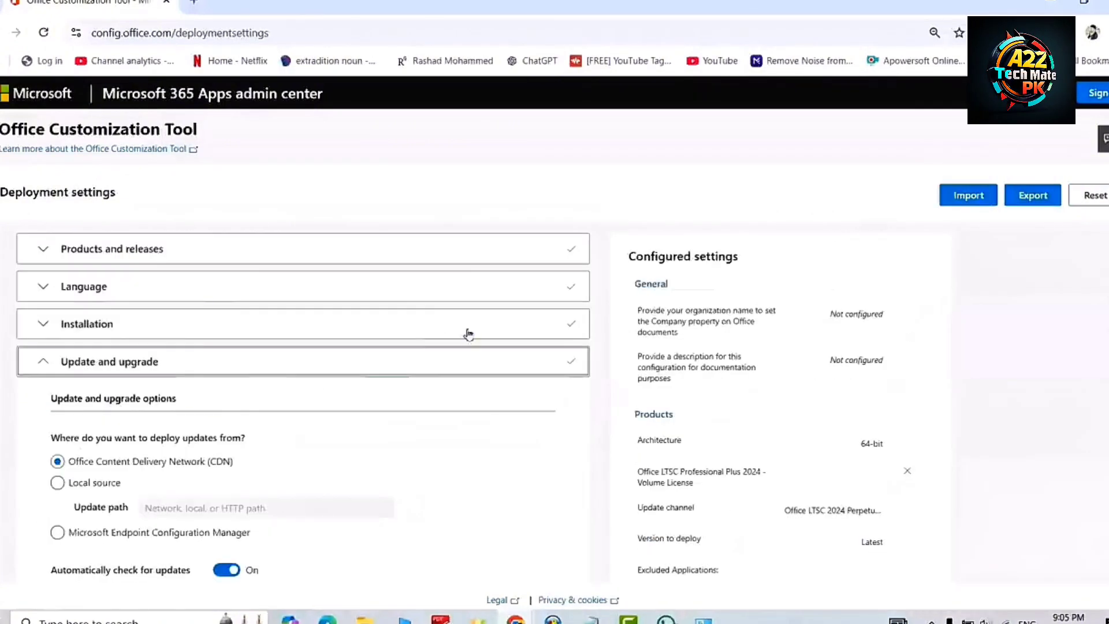
scroll(468, 332, "down", 4)
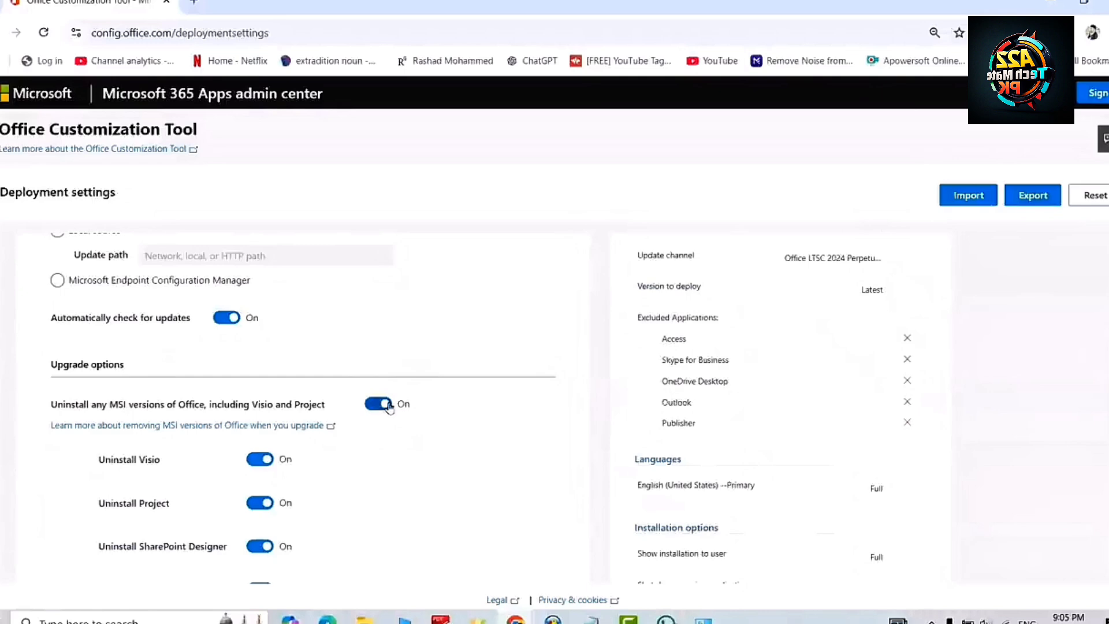
left_click(378, 404)
Accept default licensing, general and application preference settings and finish the configuration.
scroll(416, 382, "down", 4)
left_click(81, 449)
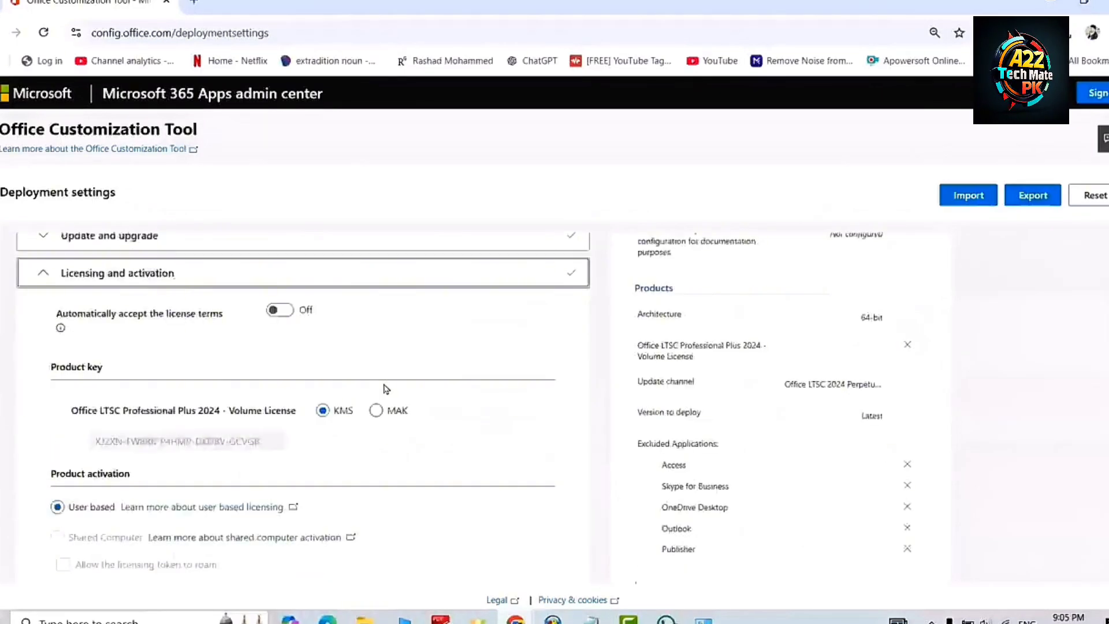
scroll(386, 389, "down", 2)
left_click(78, 542)
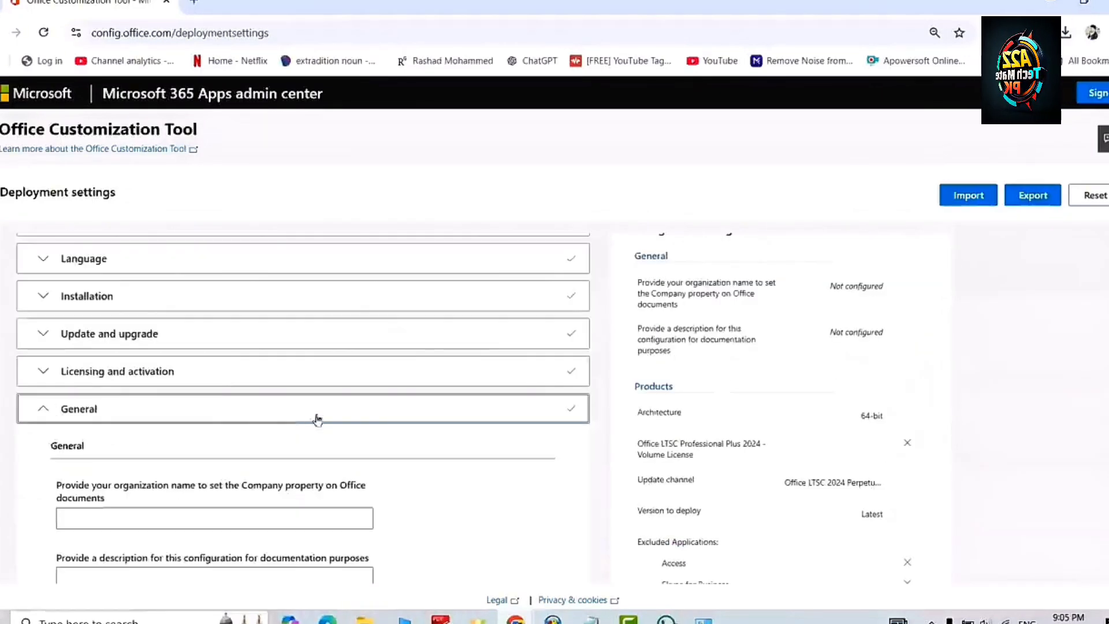
scroll(1099, 340, "down", 3)
left_click(68, 516)
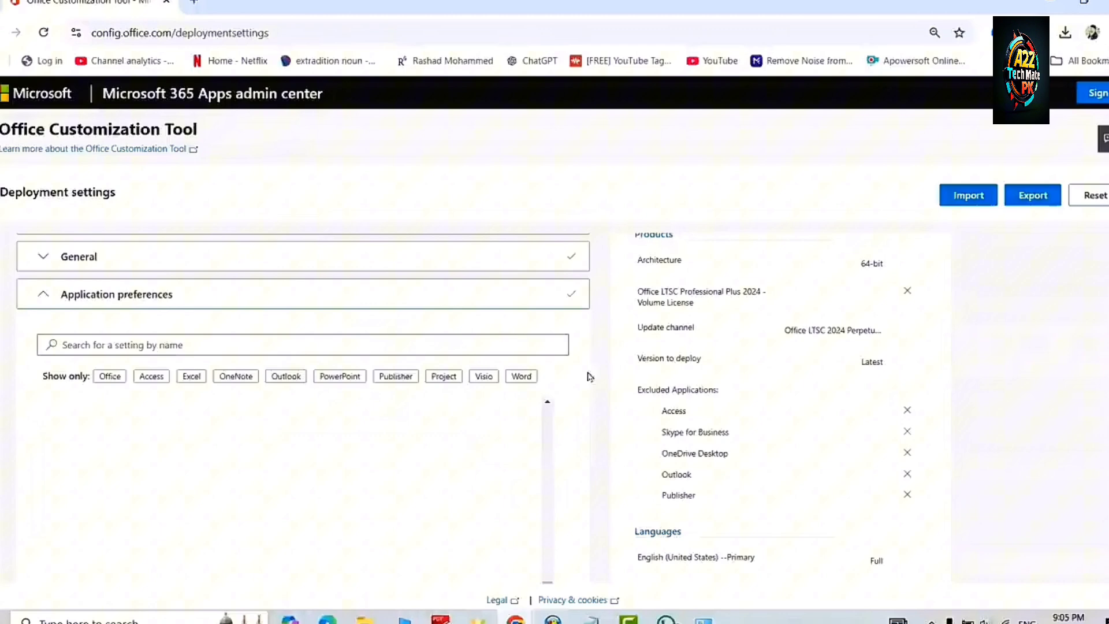
scroll(517, 389, "down", 10)
left_click(56, 518)
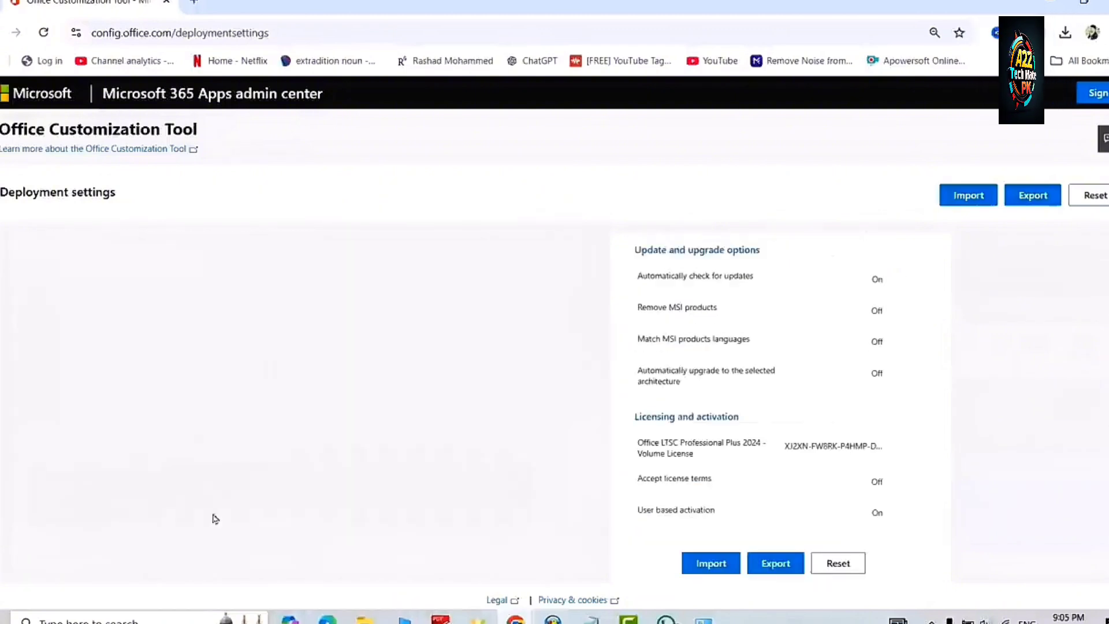
Export with Office Open XML as default file format, saving Configuration.xml to Downloads.
left_click(780, 561)
left_click(340, 341)
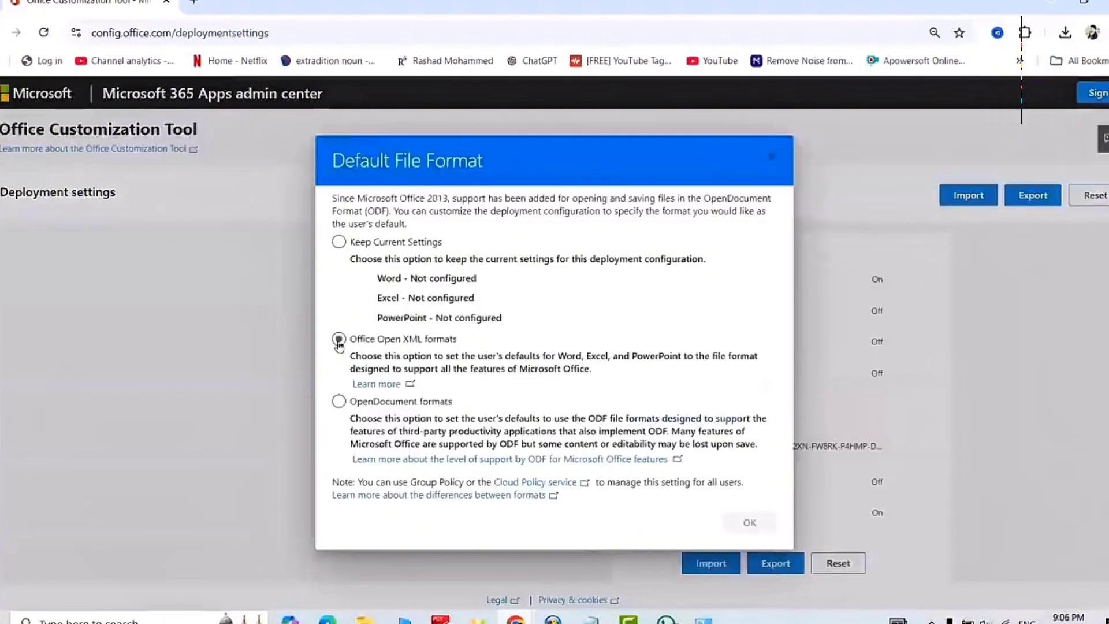
left_click(748, 521)
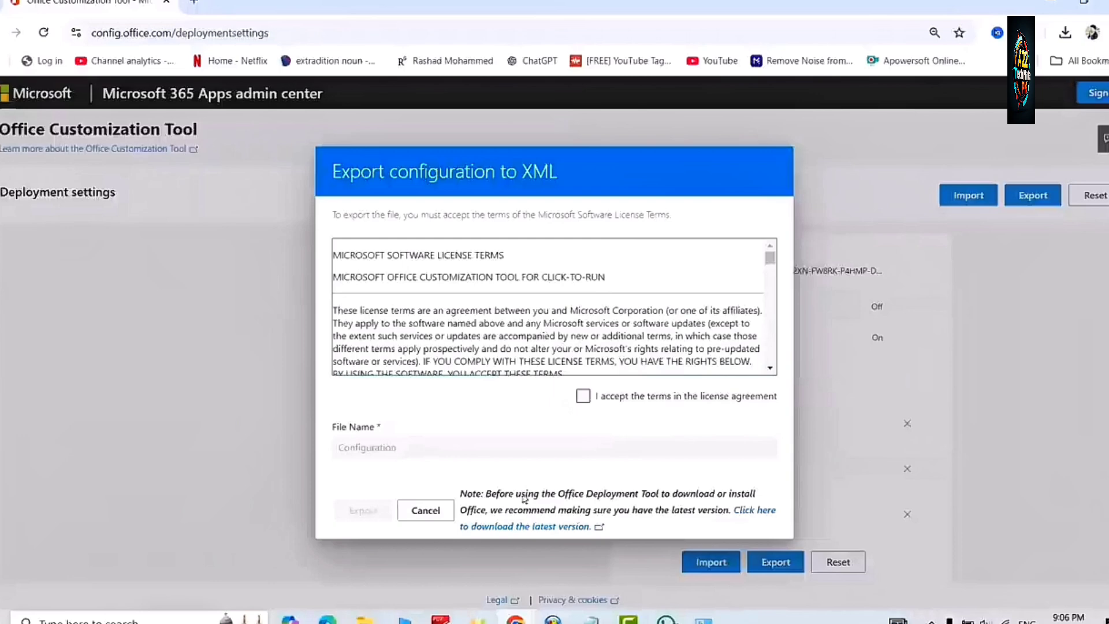
left_click(584, 396)
left_click(364, 510)
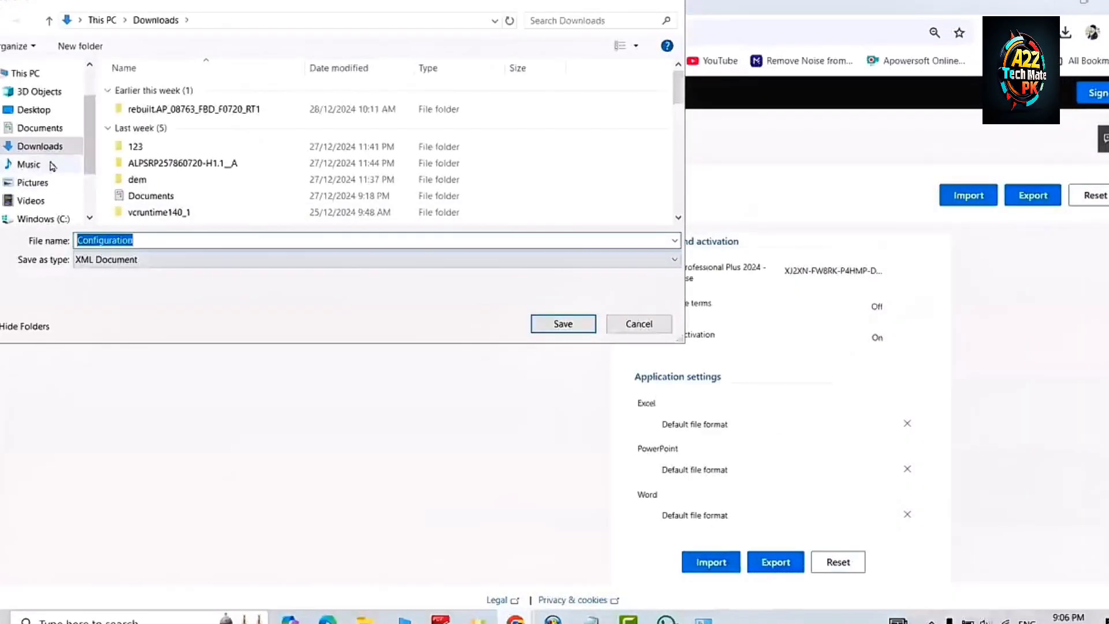
left_click(142, 240)
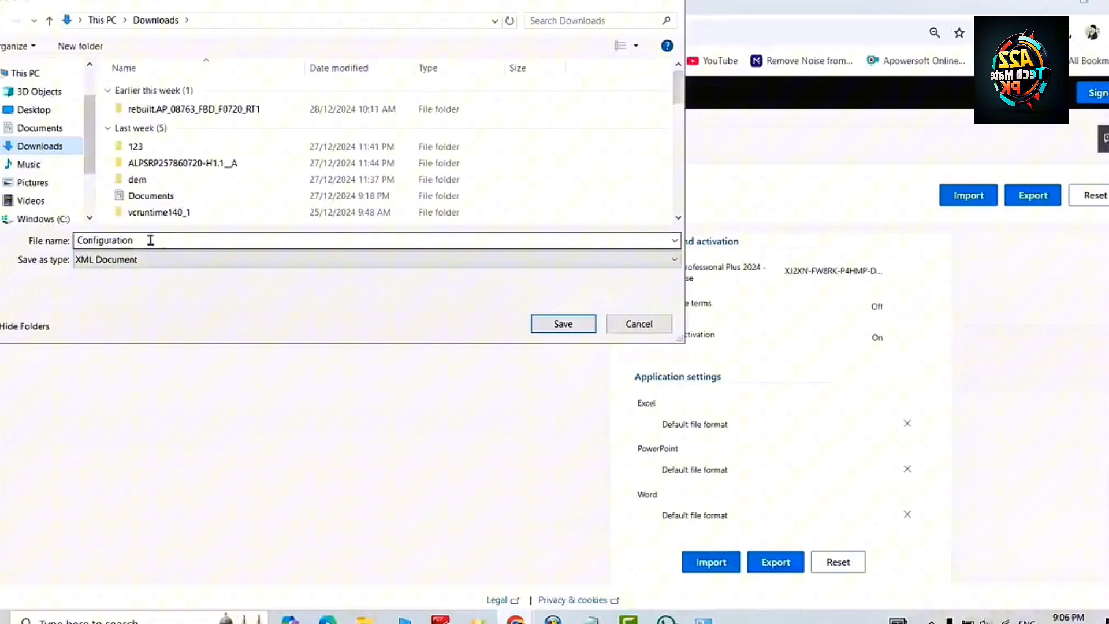
left_click(577, 321)
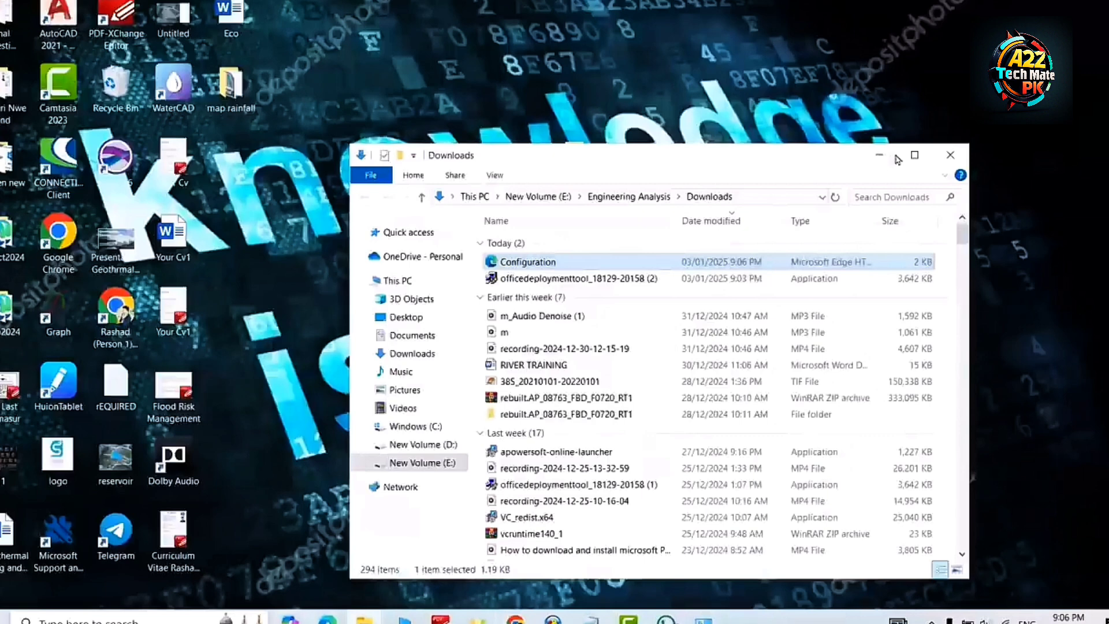
Paste the Office2024 folder onto Windows (C:), open it and select the C:\Office2024 path.
left_click(894, 158)
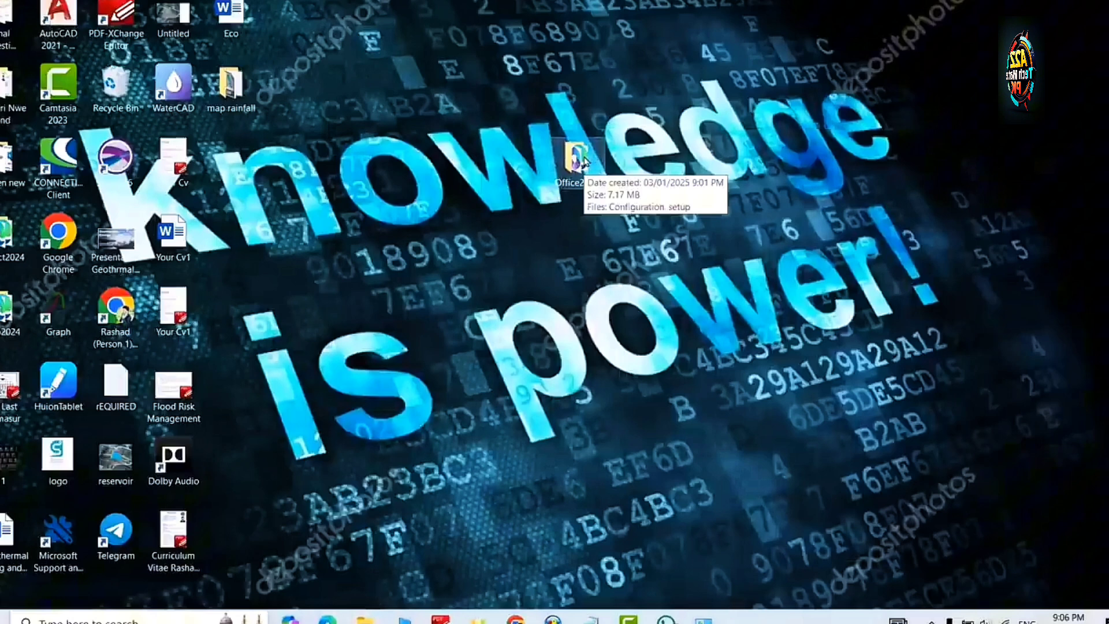
left_click(365, 617)
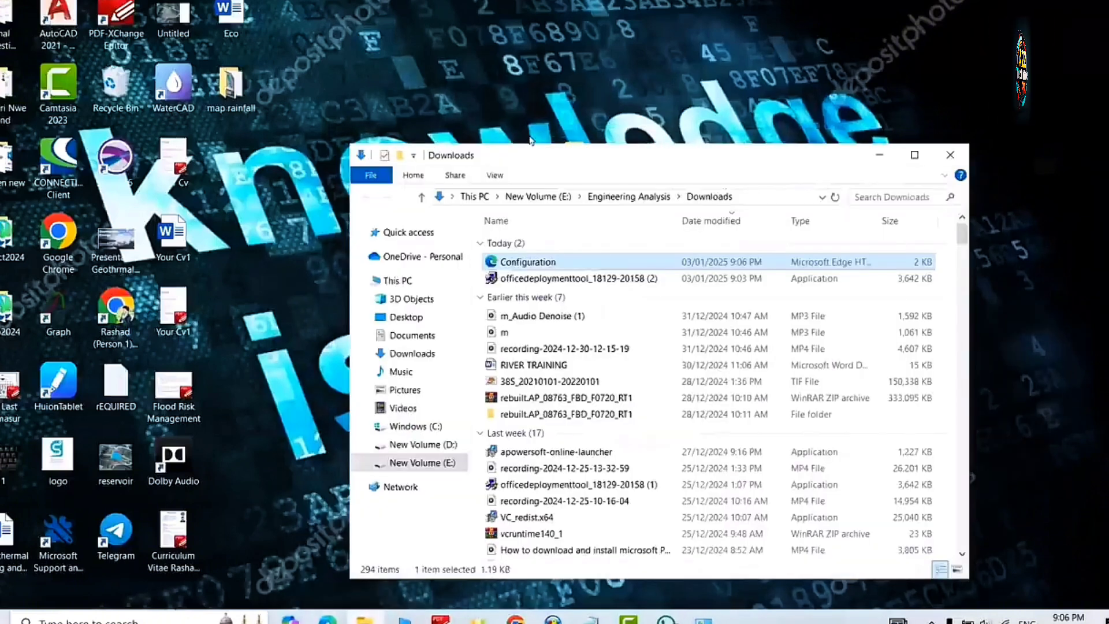
left_click(415, 427)
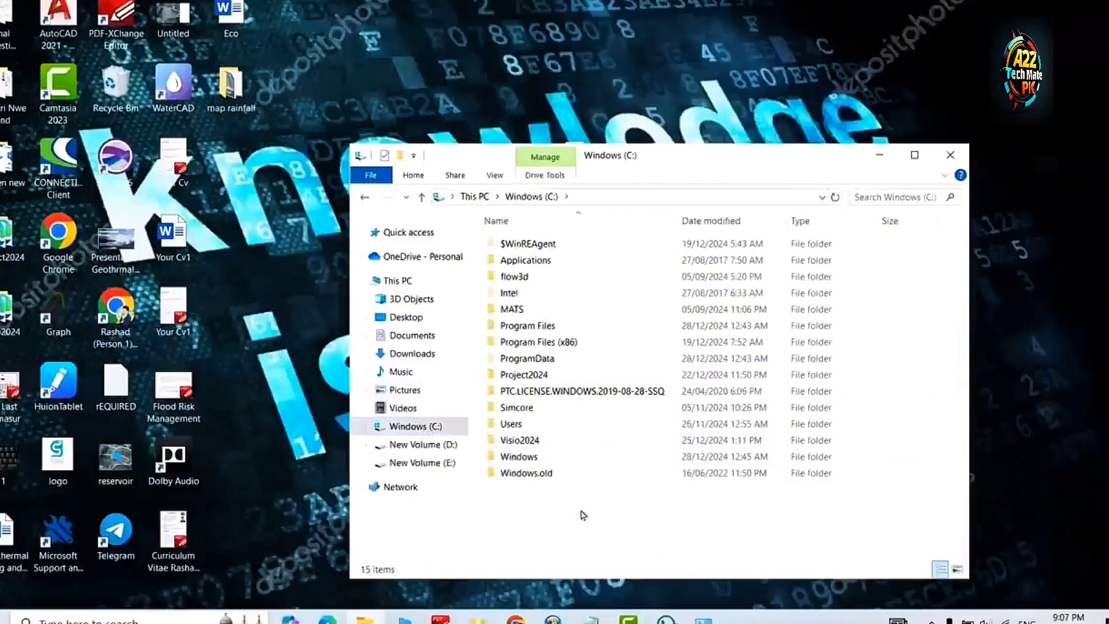
key("ctrl+v")
double_click(523, 490)
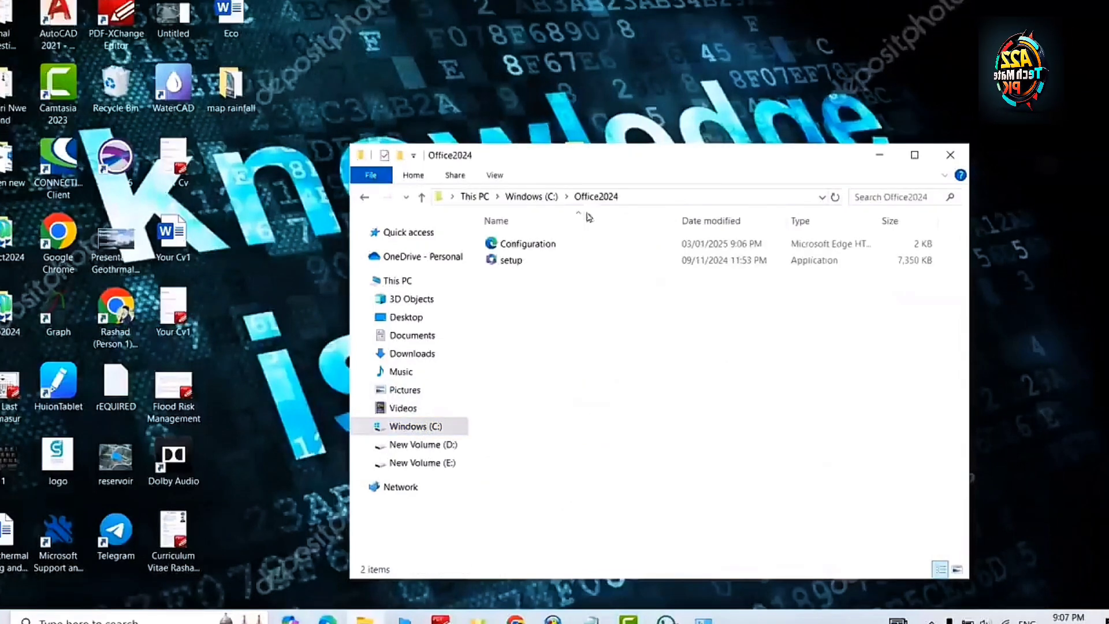
left_click(526, 195)
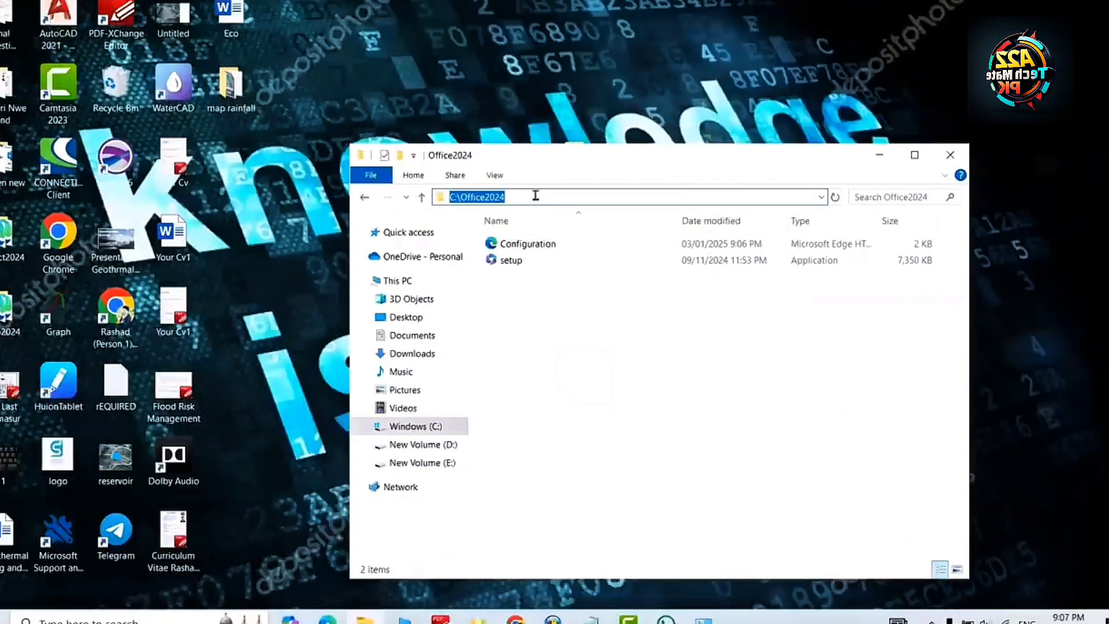
Open Command Prompt as administrator and change into C:\Office2024.
left_click(116, 621)
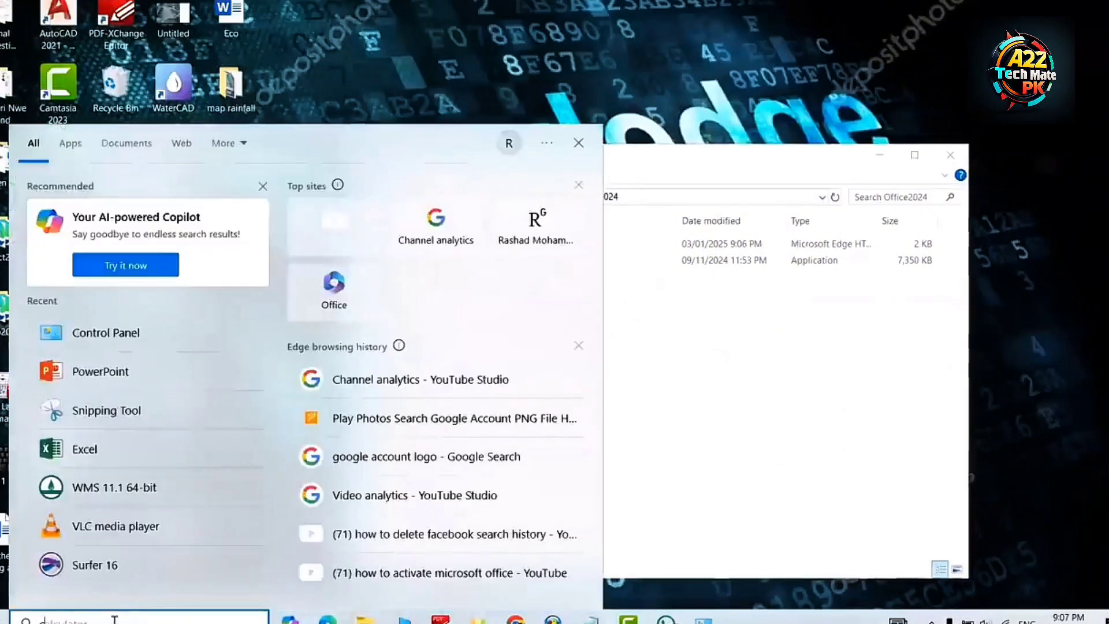
type("com")
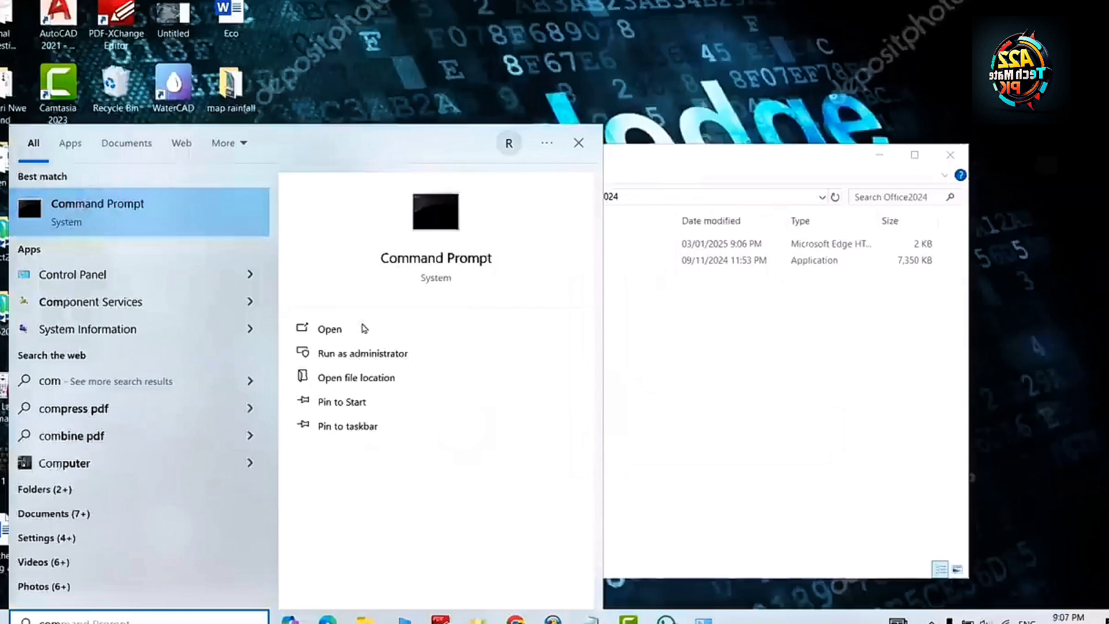
left_click(358, 353)
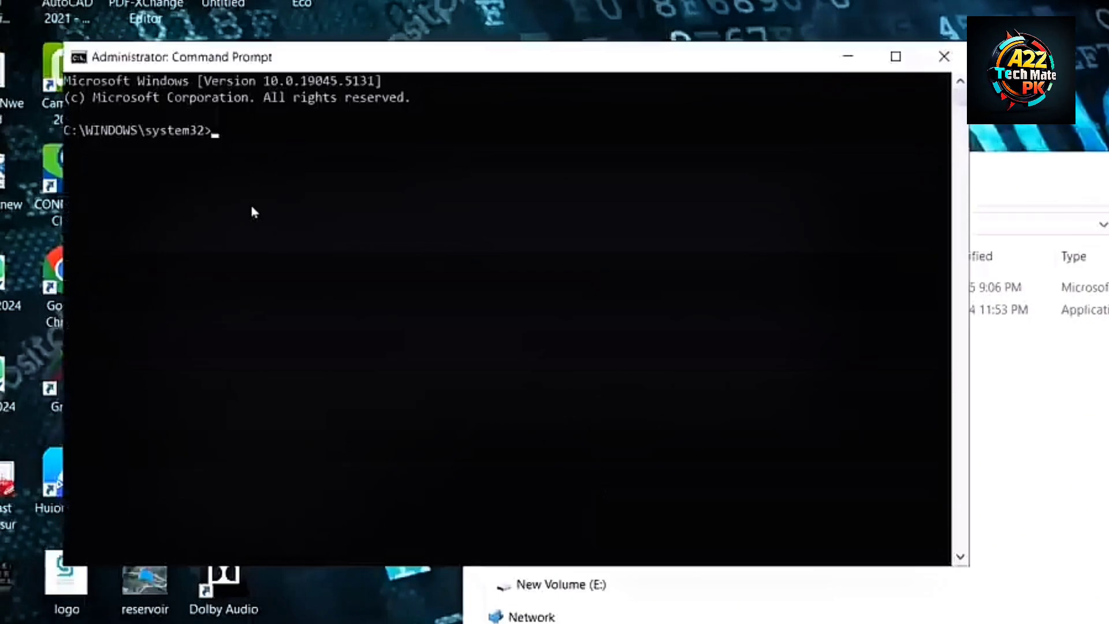
type("cd C:\\Office2024")
key("Return")
Copy 'setup /configure configuration.xml' from Notepad, paste it into Command Prompt and run it.
key("alt+Tab")
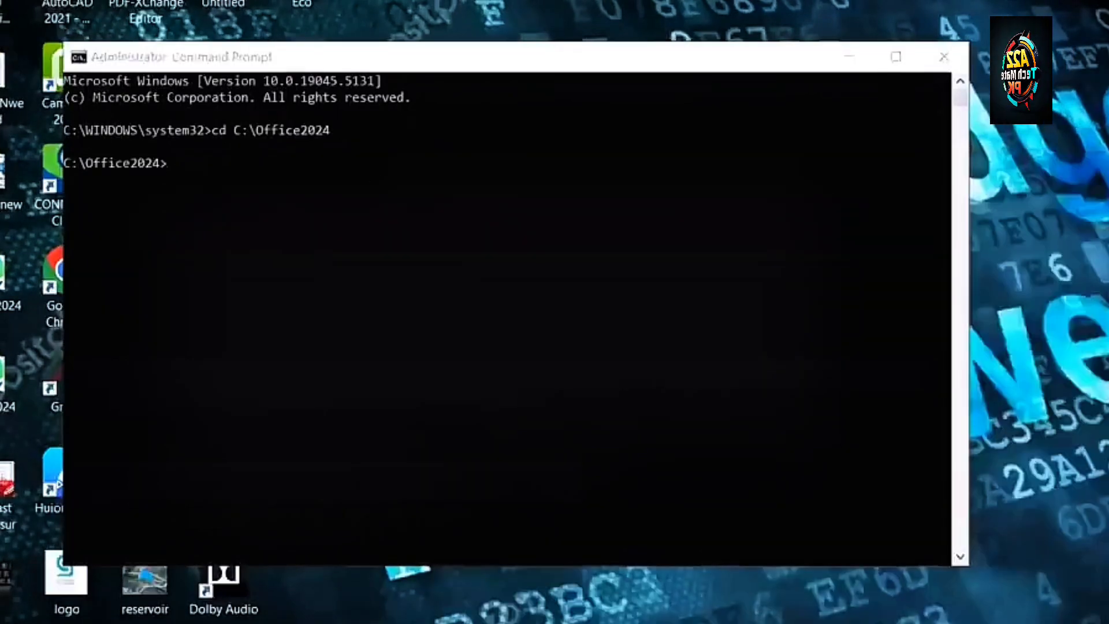
left_click_drag(1055, 155, 537, 168)
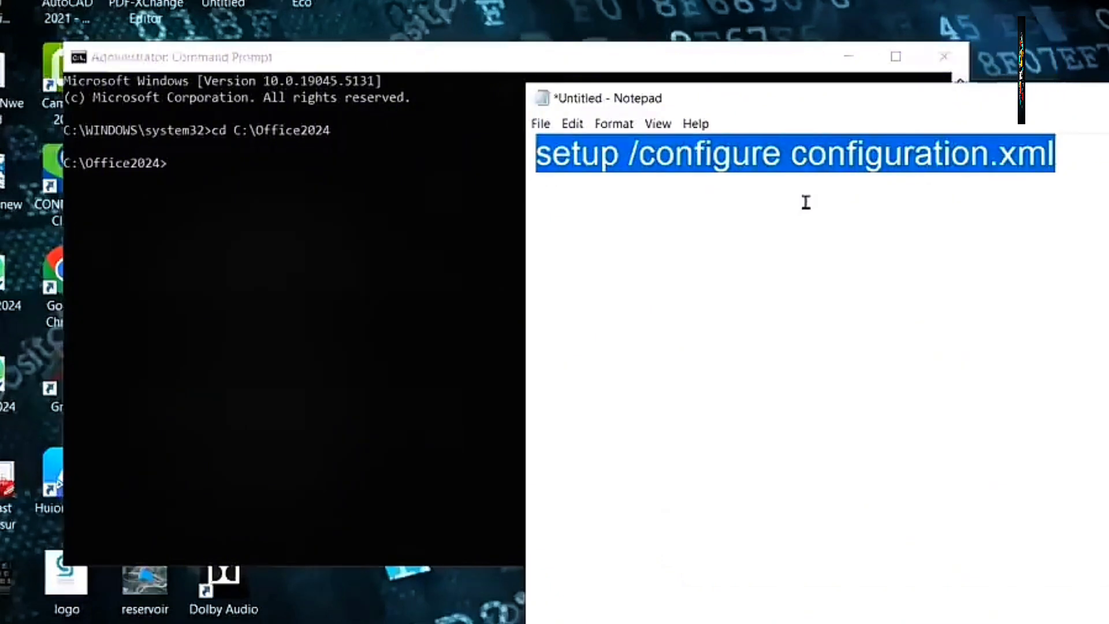
left_click(237, 208)
left_click(194, 173)
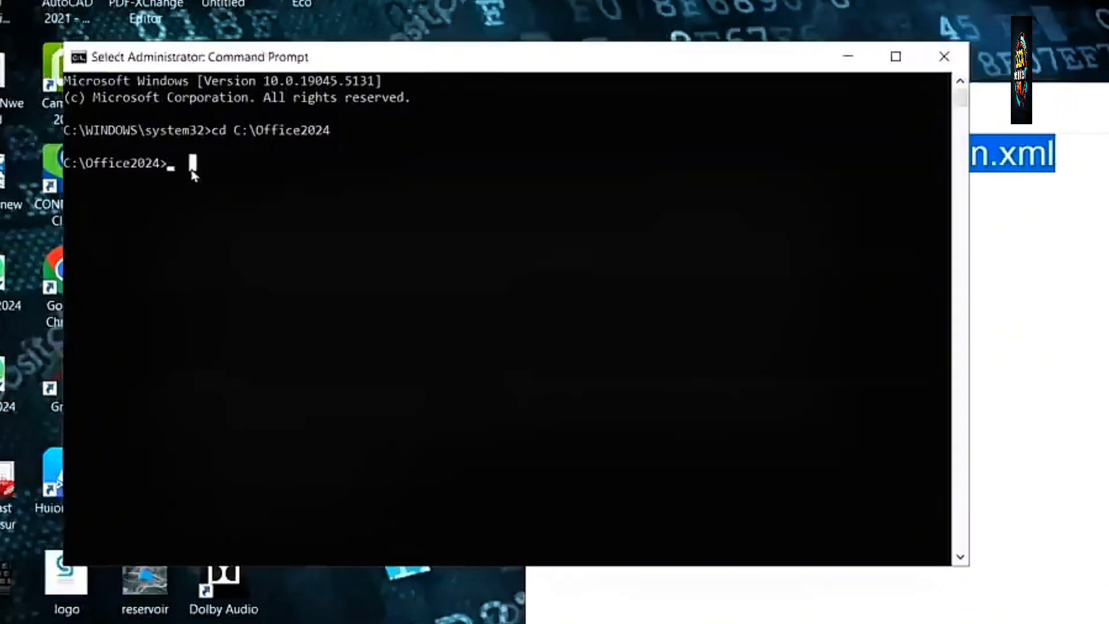
type("setup /configure configuration.xml")
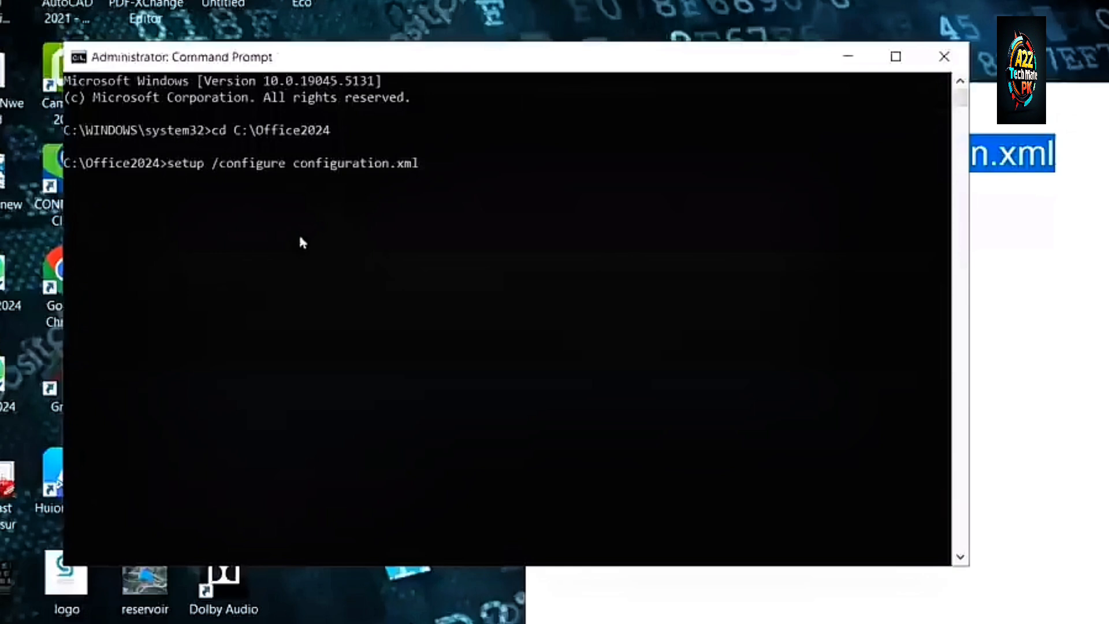
key("Return")
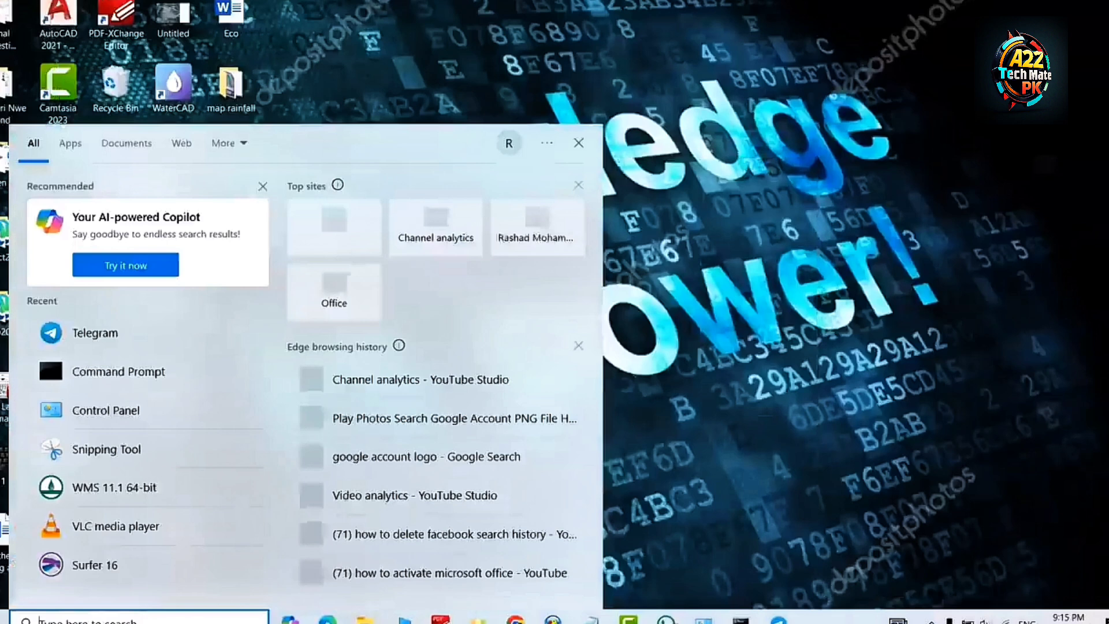
Find Word under Apps in Windows search, launch it and create a blank document.
type("wo")
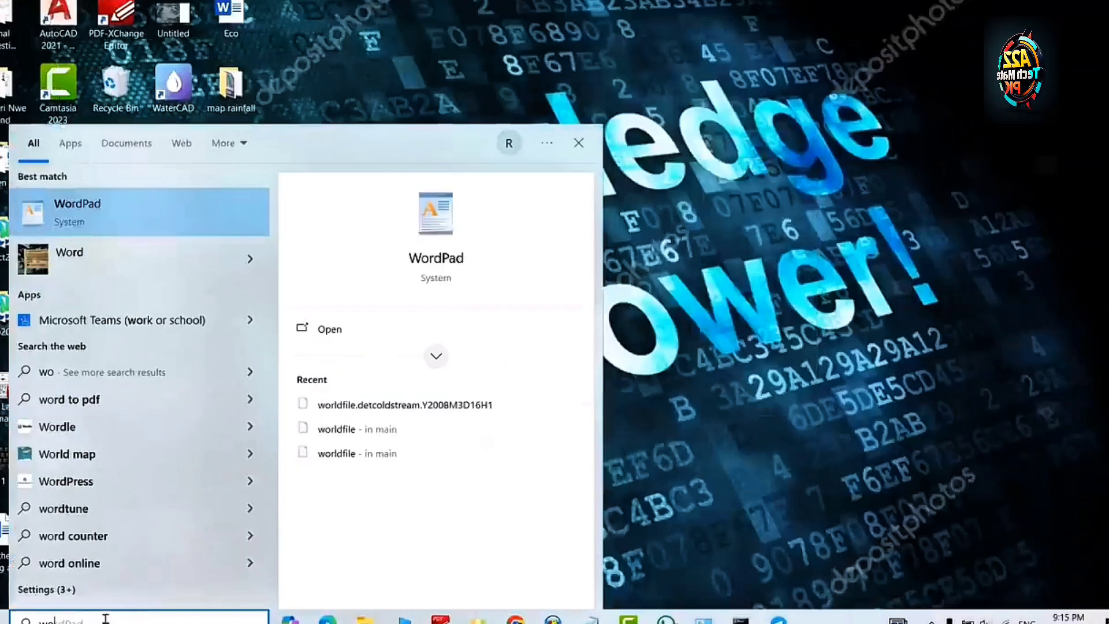
type("o")
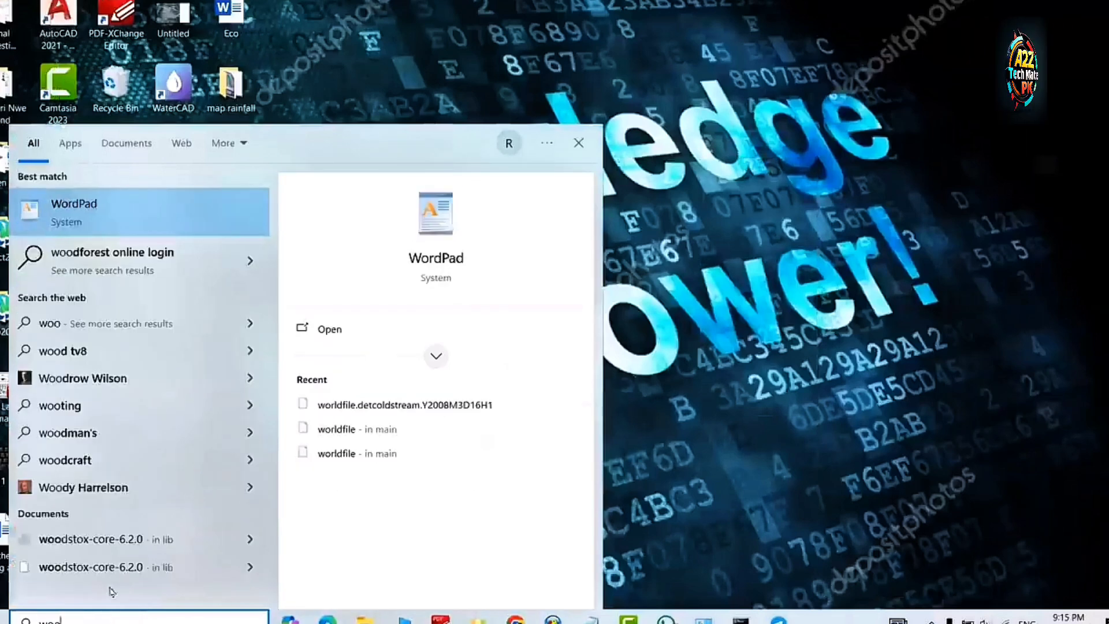
left_click(71, 144)
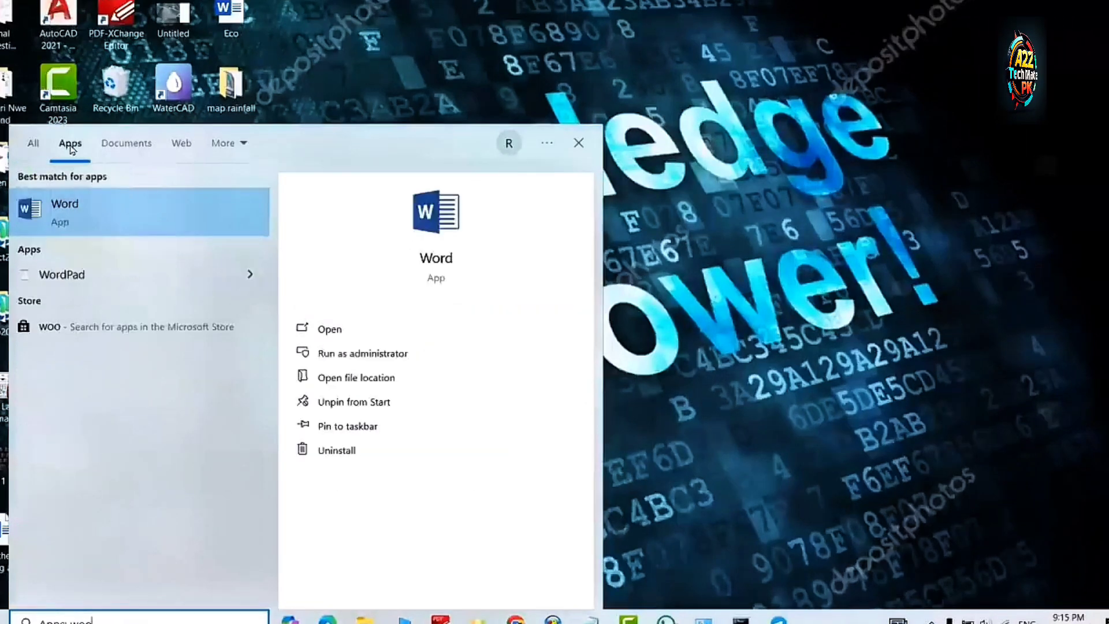
left_click(66, 221)
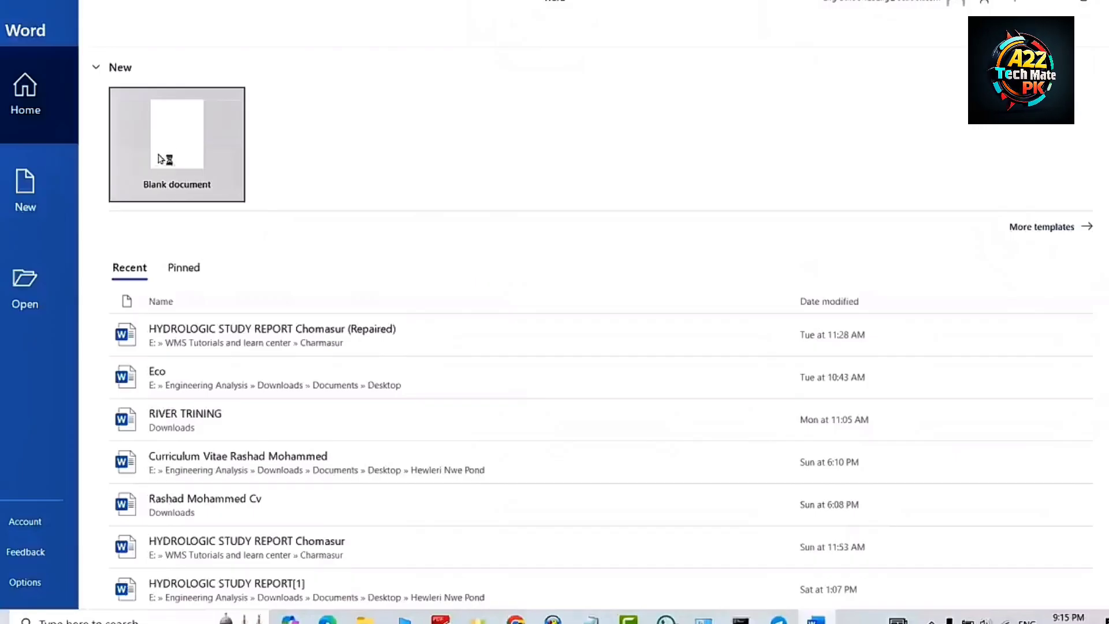
left_click(165, 153)
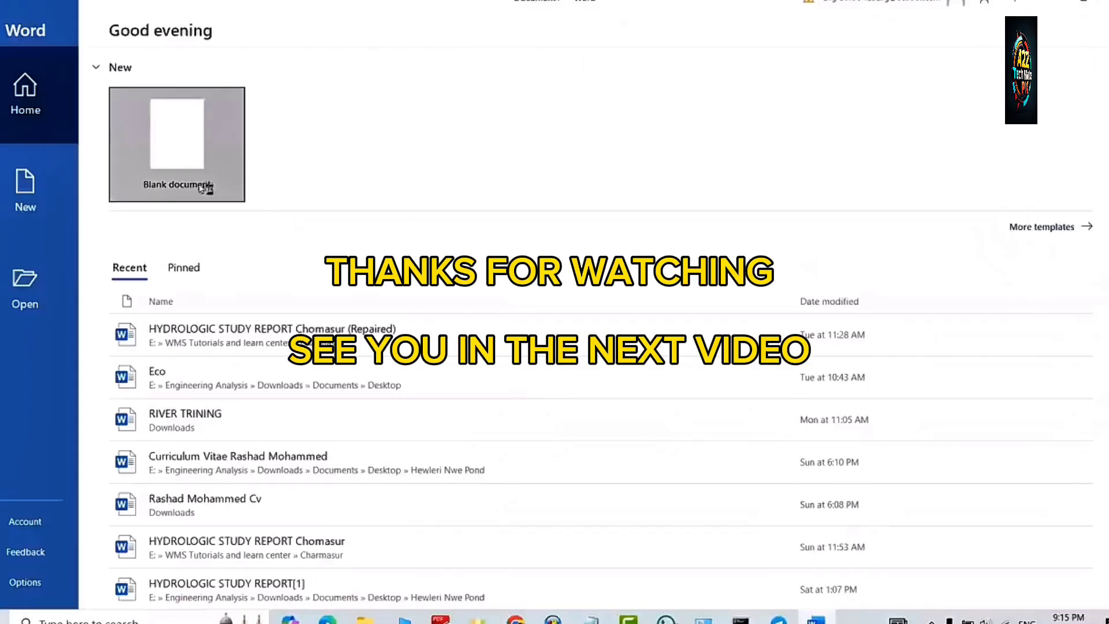